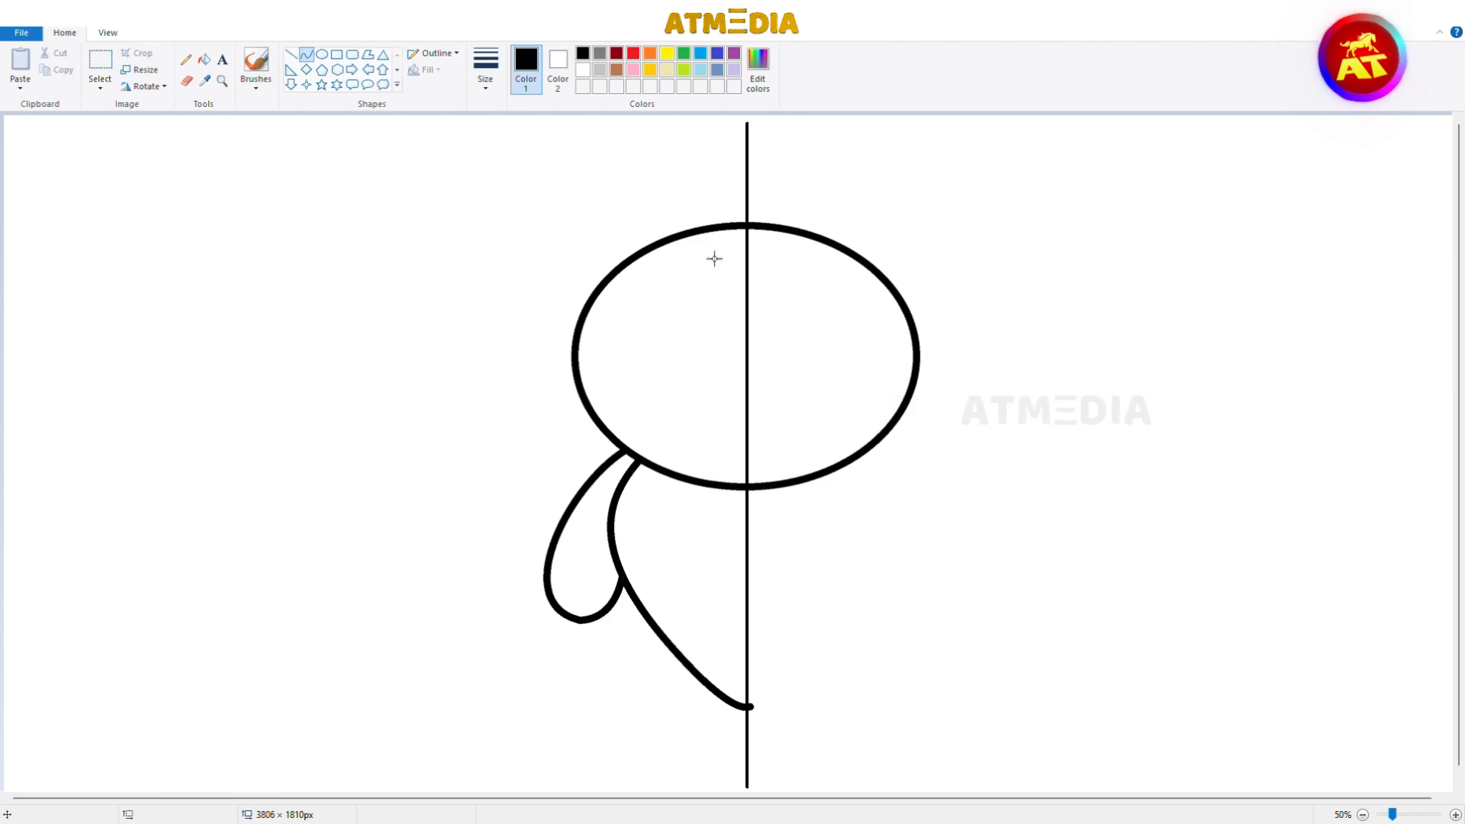
Step: Draw a curve for the upper-left half of the face visor inside the head, using a thinner stroke than the head outline
{"action": "left_click_drag", "start_coordinate": [748, 280], "coordinate": [634, 374]}
{"action": "mouse_move", "coordinate": [680, 323]}
{"action": "left_mouse_down"}
{"action": "mouse_move", "coordinate": [690, 282]}
{"action": "mouse_move", "coordinate": [622, 306]}
{"action": "left_mouse_up"}
{"action": "mouse_move", "coordinate": [621, 374]}
{"action": "left_mouse_down"}
{"action": "mouse_move", "coordinate": [602, 389]}
{"action": "mouse_move", "coordinate": [657, 368]}
{"action": "mouse_move", "coordinate": [727, 415]}
{"action": "mouse_move", "coordinate": [671, 474]}
{"action": "left_mouse_up"}
{"action": "key", "text": "ctrl+minus"}
{"action": "key", "text": "ctrl+minus"}
{"action": "key", "text": "ctrl+minus"}
{"action": "key", "text": "ctrl+minus"}
{"action": "key", "text": "ctrl+minus"}
{"action": "key", "text": "ctrl+minus"}
Step: Draw the visor's lower-left edge as curves, ending in a raised dip at the vertical centre line
{"action": "left_click", "coordinate": [624, 406]}
{"action": "key", "text": "ctrl+z"}
{"action": "left_click_drag", "start_coordinate": [623, 404], "coordinate": [683, 441]}
{"action": "left_click_drag", "start_coordinate": [648, 429], "coordinate": [635, 433]}
{"action": "left_click", "coordinate": [685, 442]}
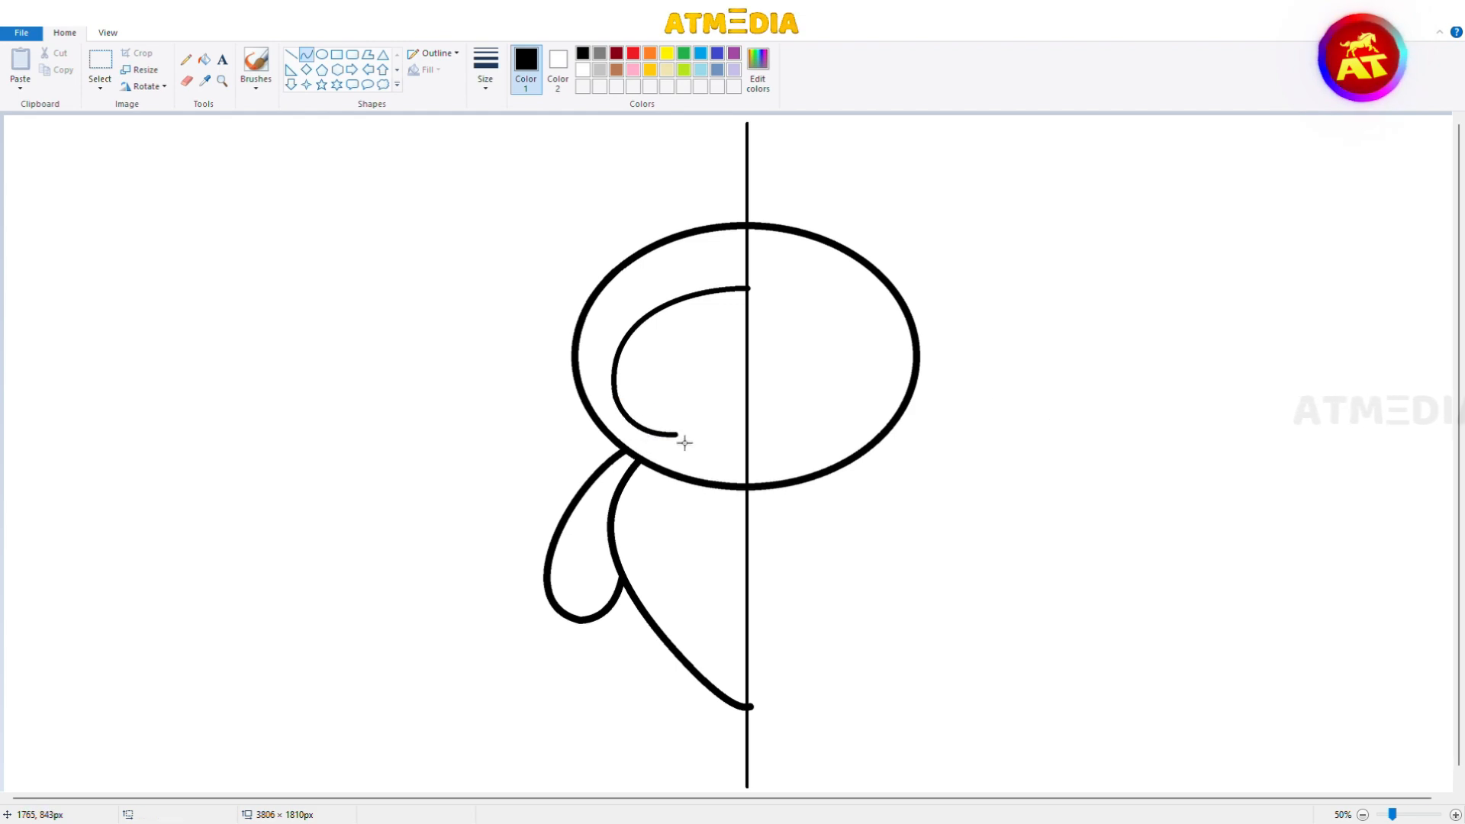
{"action": "left_click_drag", "start_coordinate": [749, 425], "coordinate": [757, 426]}
{"action": "left_click", "coordinate": [829, 400]}
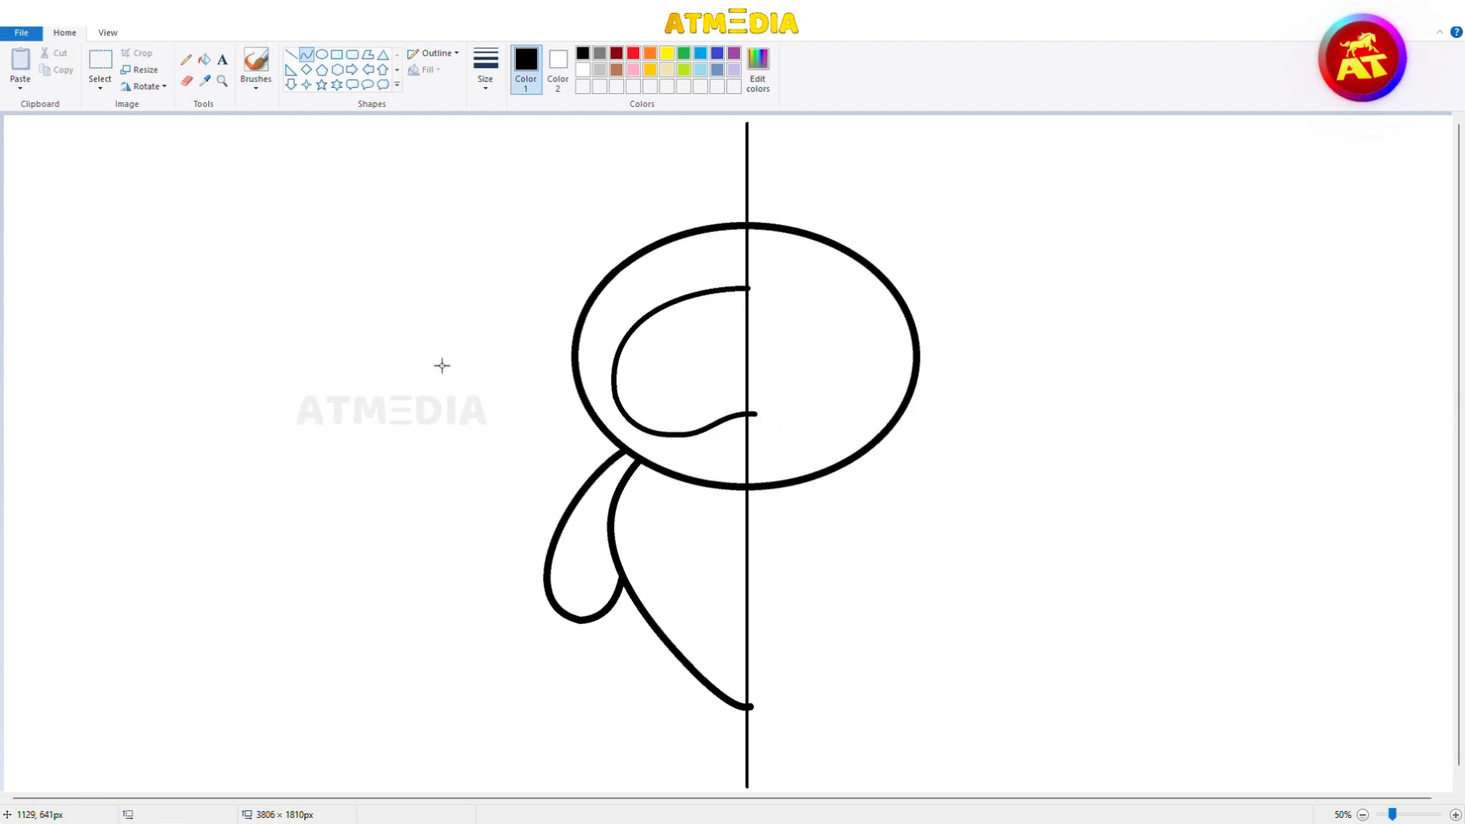
Step: Draw a rounded ear piece on the left side of the head and half of a cap on top of the head
{"action": "left_click_drag", "start_coordinate": [564, 371], "coordinate": [564, 372]}
{"action": "mouse_move", "coordinate": [574, 348]}
{"action": "left_mouse_down"}
{"action": "mouse_move", "coordinate": [561, 336]}
{"action": "mouse_move", "coordinate": [593, 412]}
{"action": "left_mouse_up"}
{"action": "left_click", "coordinate": [561, 372]}
{"action": "left_click_drag", "start_coordinate": [576, 395], "coordinate": [573, 416]}
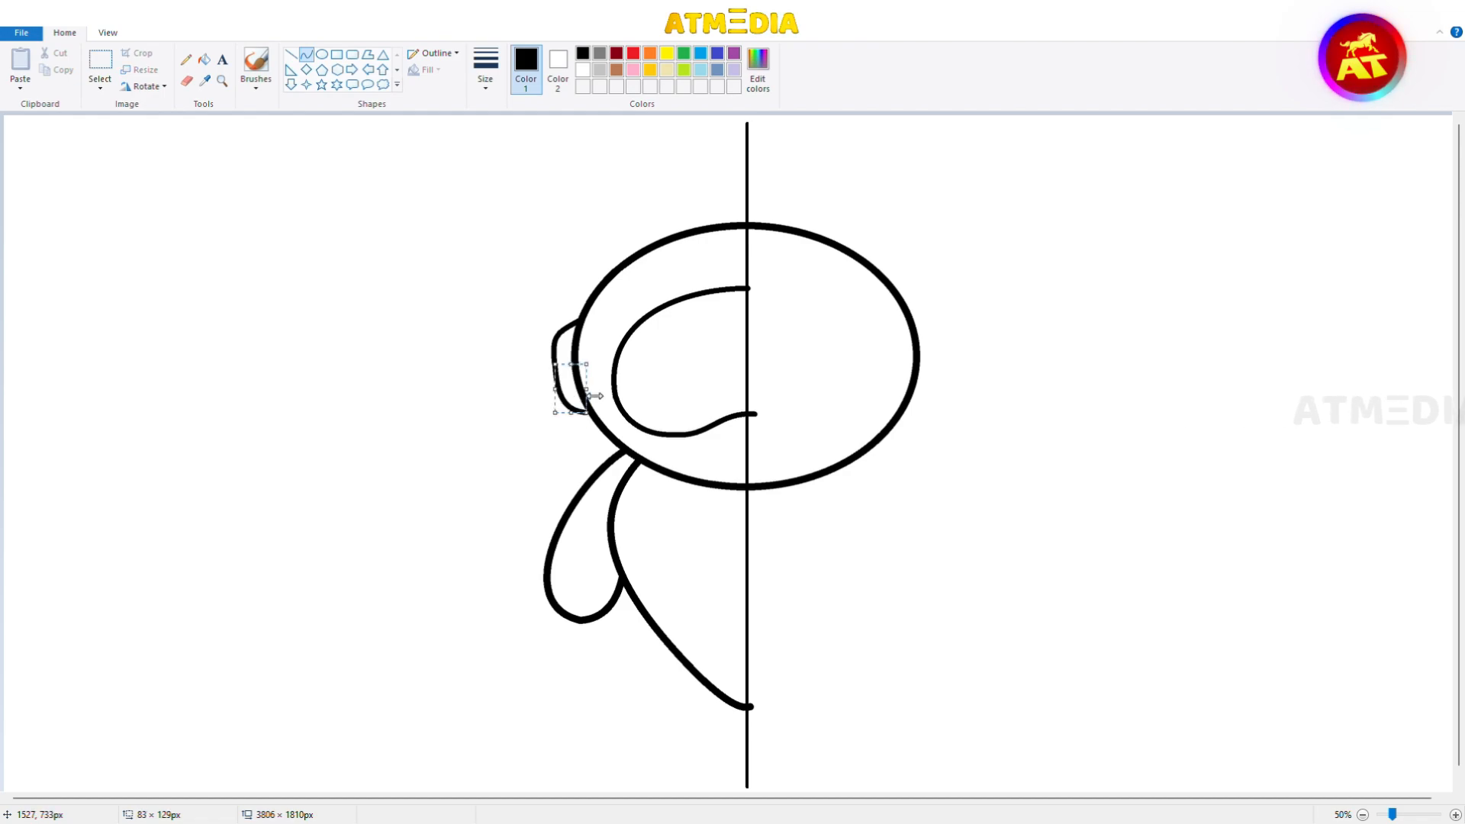
{"action": "mouse_move", "coordinate": [692, 229]}
{"action": "left_mouse_down"}
{"action": "mouse_move", "coordinate": [750, 211]}
{"action": "mouse_move", "coordinate": [715, 212]}
{"action": "left_mouse_up"}
{"action": "left_click", "coordinate": [700, 219]}
{"action": "left_click", "coordinate": [653, 186]}
Step: Draw a circular eye inside the left half of the visor
{"action": "left_click", "coordinate": [322, 55]}
{"action": "left_click_drag", "start_coordinate": [663, 340], "coordinate": [719, 400]}
{"action": "left_click_drag", "start_coordinate": [699, 375], "coordinate": [690, 364]}
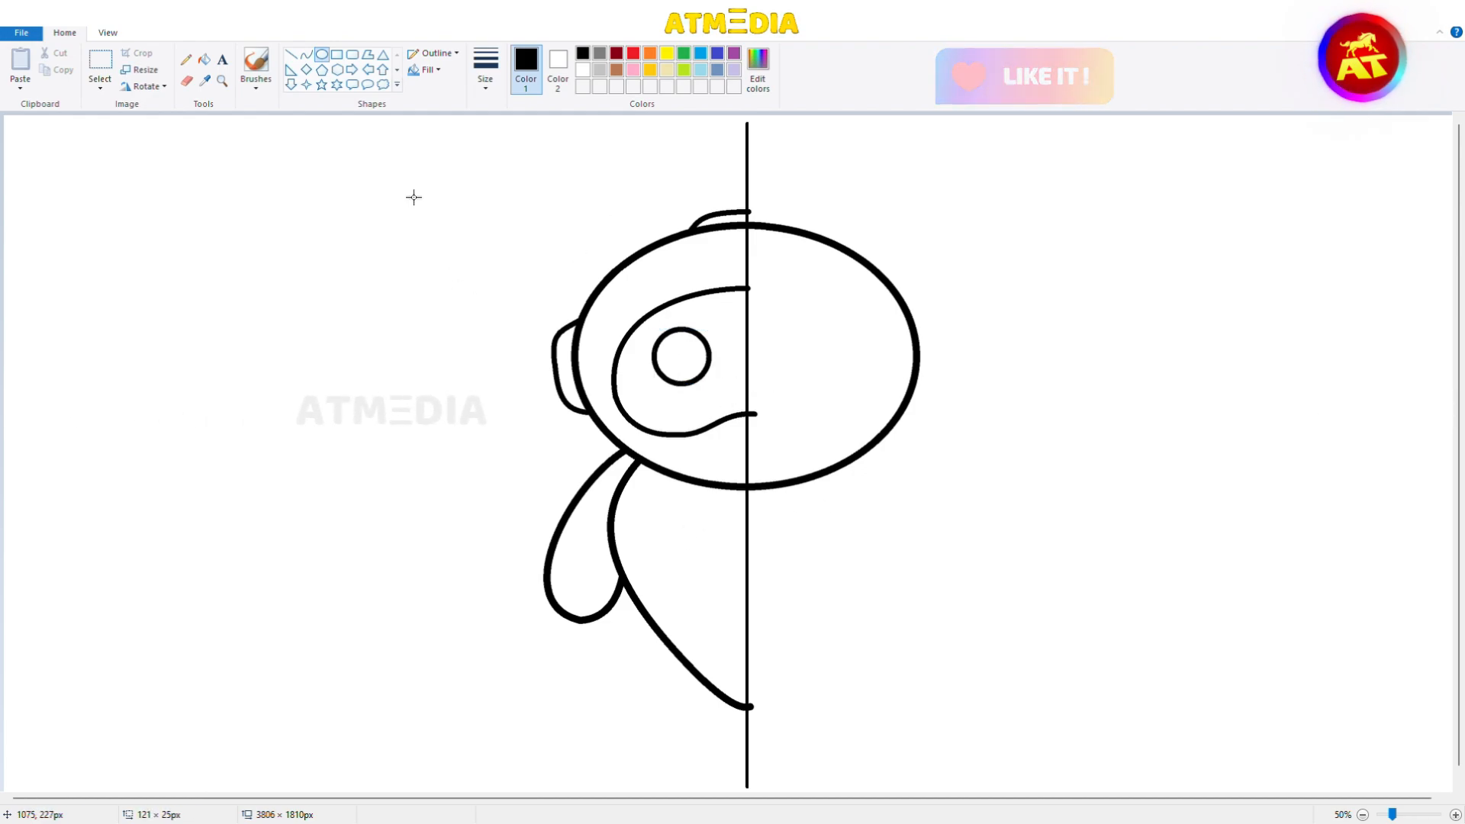
Step: Draw a wavy curve across the lower tip of the body, from its left edge past the centre line
{"action": "left_click", "coordinate": [306, 55]}
{"action": "left_click_drag", "start_coordinate": [700, 635], "coordinate": [752, 650]}
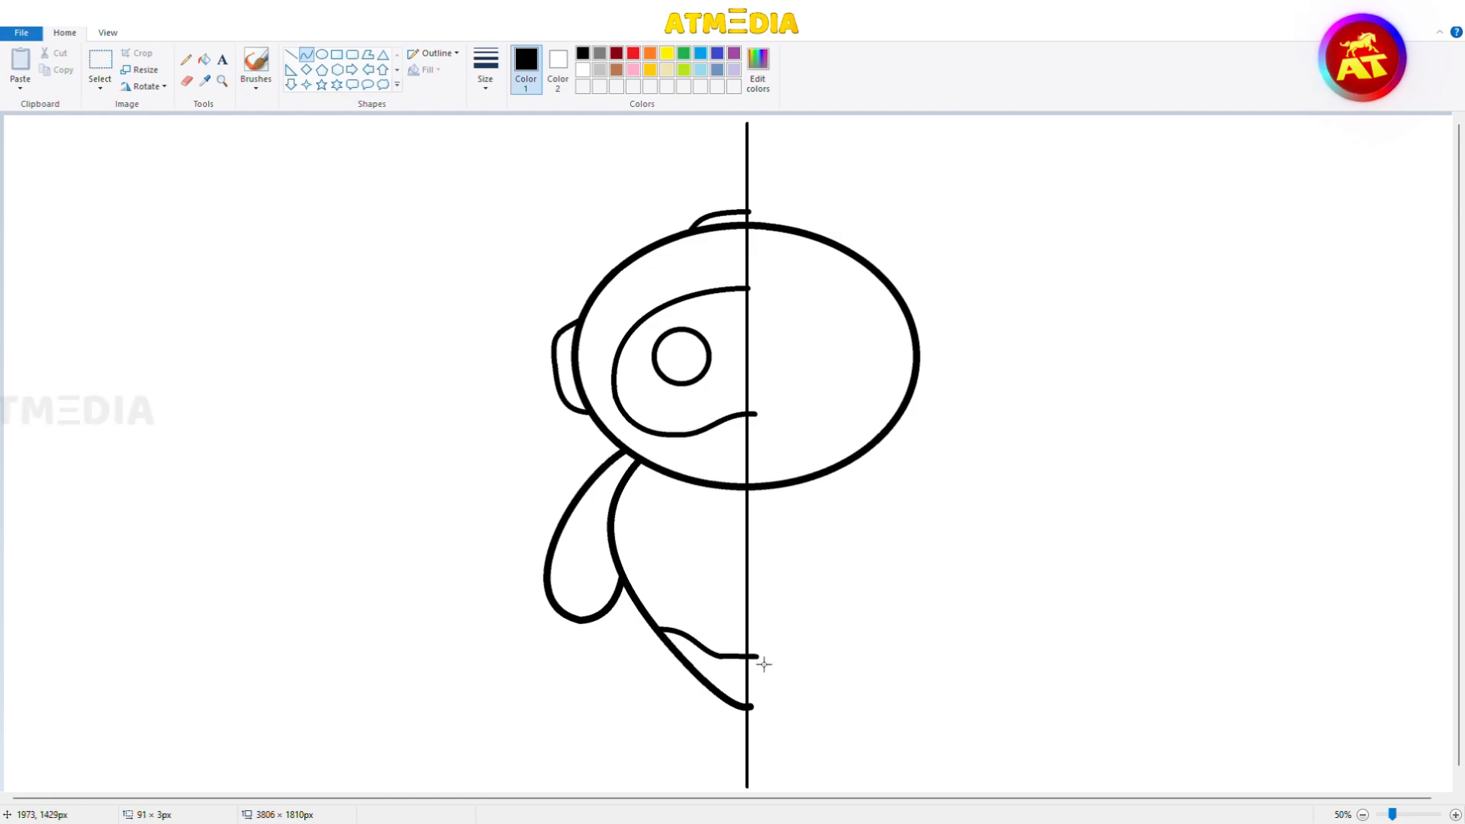
{"action": "key", "text": "ctrl+z"}
{"action": "scroll", "coordinate": [764, 665], "scroll_direction": "up", "scroll_amount": 1}
{"action": "scroll", "coordinate": [764, 665], "scroll_direction": "down", "scroll_amount": 8}
{"action": "left_click_drag", "start_coordinate": [685, 800], "coordinate": [1254, 800]}
{"action": "left_click_drag", "start_coordinate": [290, 497], "coordinate": [393, 510]}
{"action": "left_click_drag", "start_coordinate": [335, 504], "coordinate": [333, 516]}
{"action": "scroll", "coordinate": [461, 415], "scroll_direction": "down", "scroll_amount": 1}
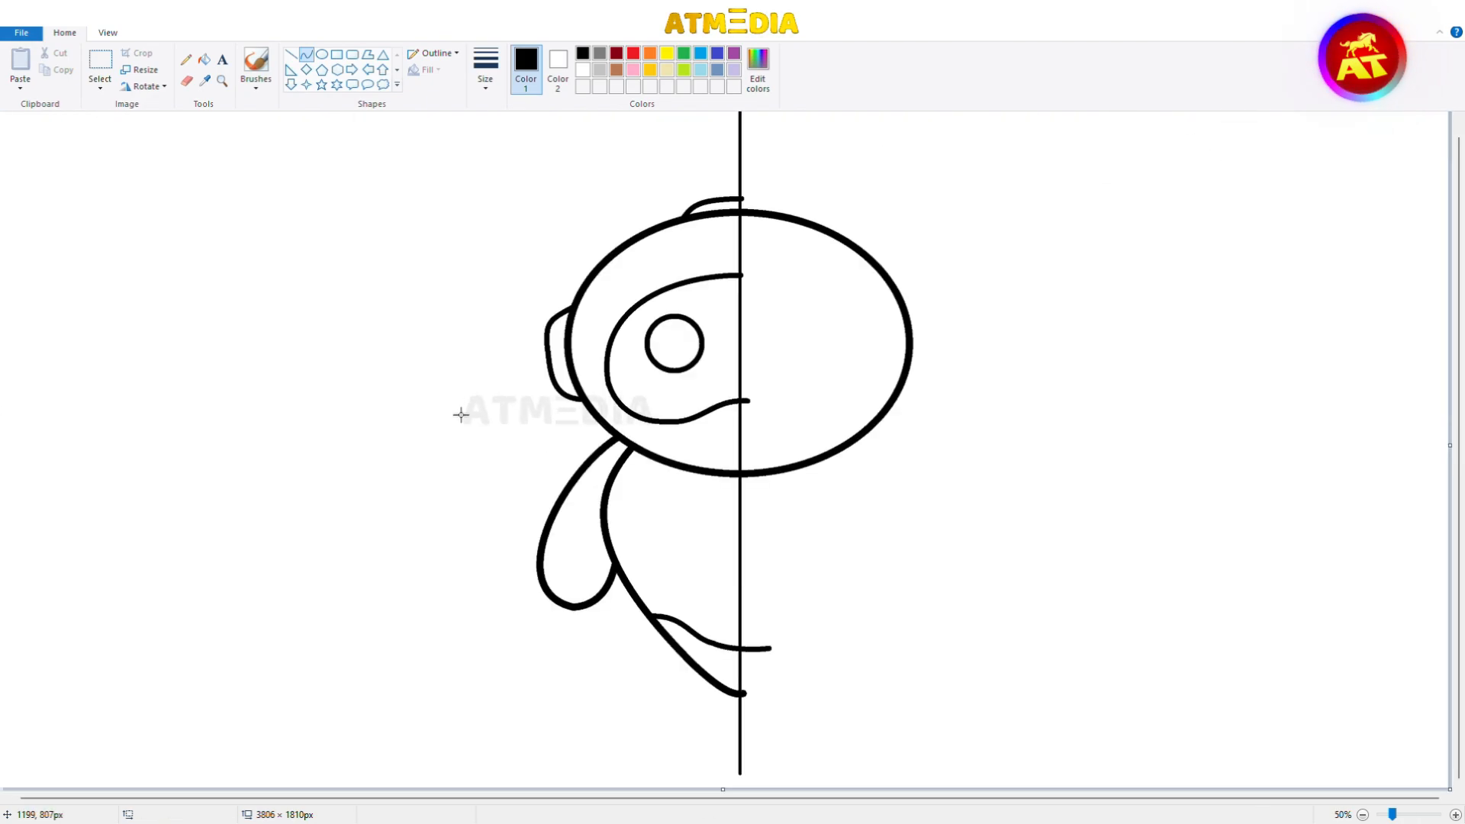
Step: Draw the left half of a rounded triangular chest panel with curves ending past the centre line
{"action": "left_click_drag", "start_coordinate": [697, 576], "coordinate": [748, 515]}
{"action": "left_click_drag", "start_coordinate": [710, 528], "coordinate": [673, 522]}
{"action": "left_click", "coordinate": [670, 521]}
{"action": "left_click_drag", "start_coordinate": [697, 577], "coordinate": [762, 599]}
{"action": "left_click_drag", "start_coordinate": [736, 605], "coordinate": [732, 624]}
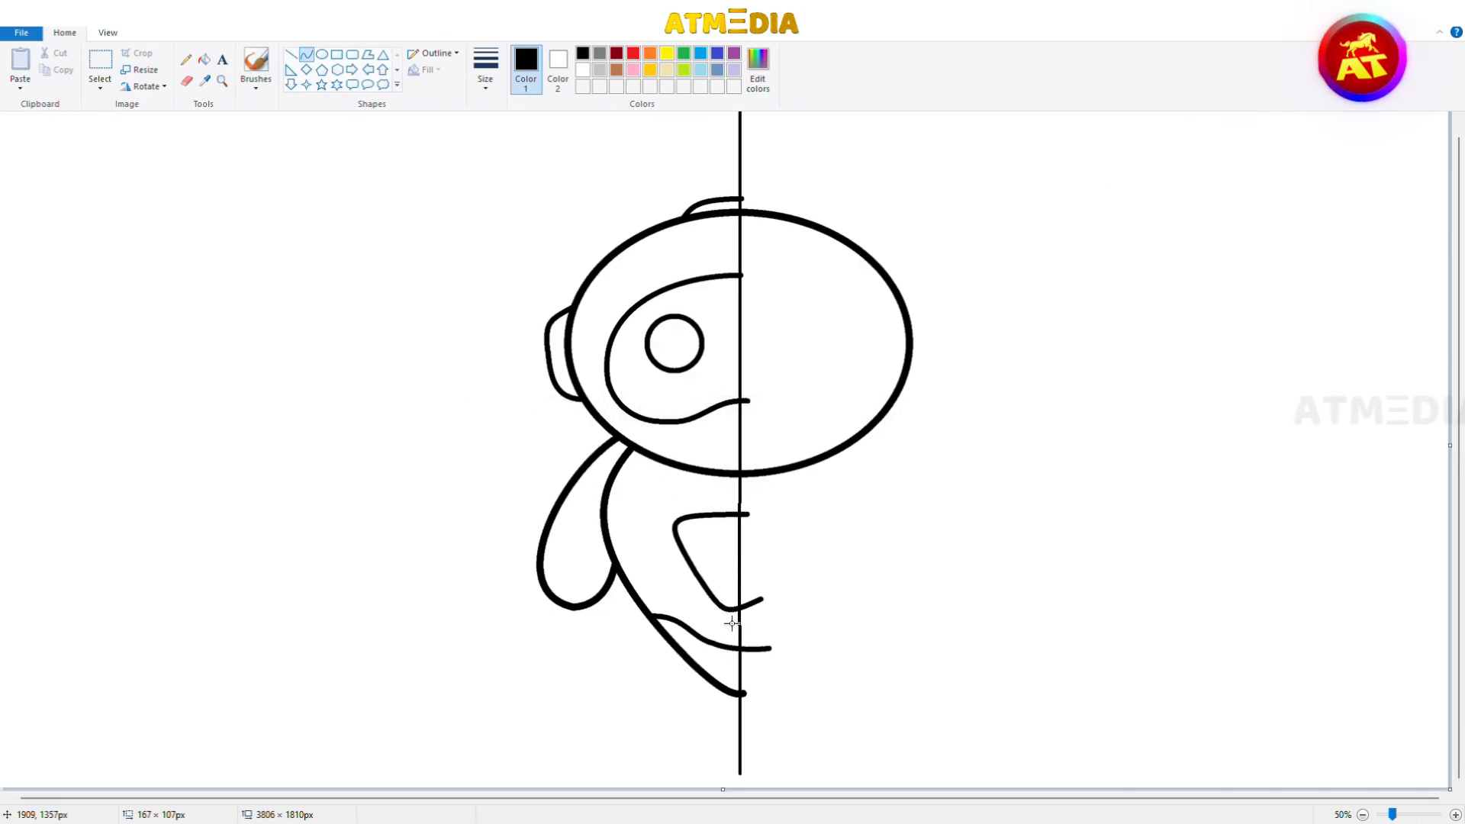
Step: Draw a curve joining the body's left edge to the chest panel, and a cuff line across the left arm
{"action": "left_click_drag", "start_coordinate": [615, 555], "coordinate": [676, 528]}
{"action": "left_click_drag", "start_coordinate": [646, 544], "coordinate": [664, 558]}
{"action": "left_click", "coordinate": [769, 474]}
{"action": "left_click_drag", "start_coordinate": [616, 477], "coordinate": [555, 544]}
{"action": "left_click_drag", "start_coordinate": [588, 500], "coordinate": [594, 528]}
{"action": "key", "text": "ctrl+z"}
{"action": "left_click_drag", "start_coordinate": [566, 535], "coordinate": [564, 516]}
{"action": "left_click_drag", "start_coordinate": [585, 537], "coordinate": [590, 555]}
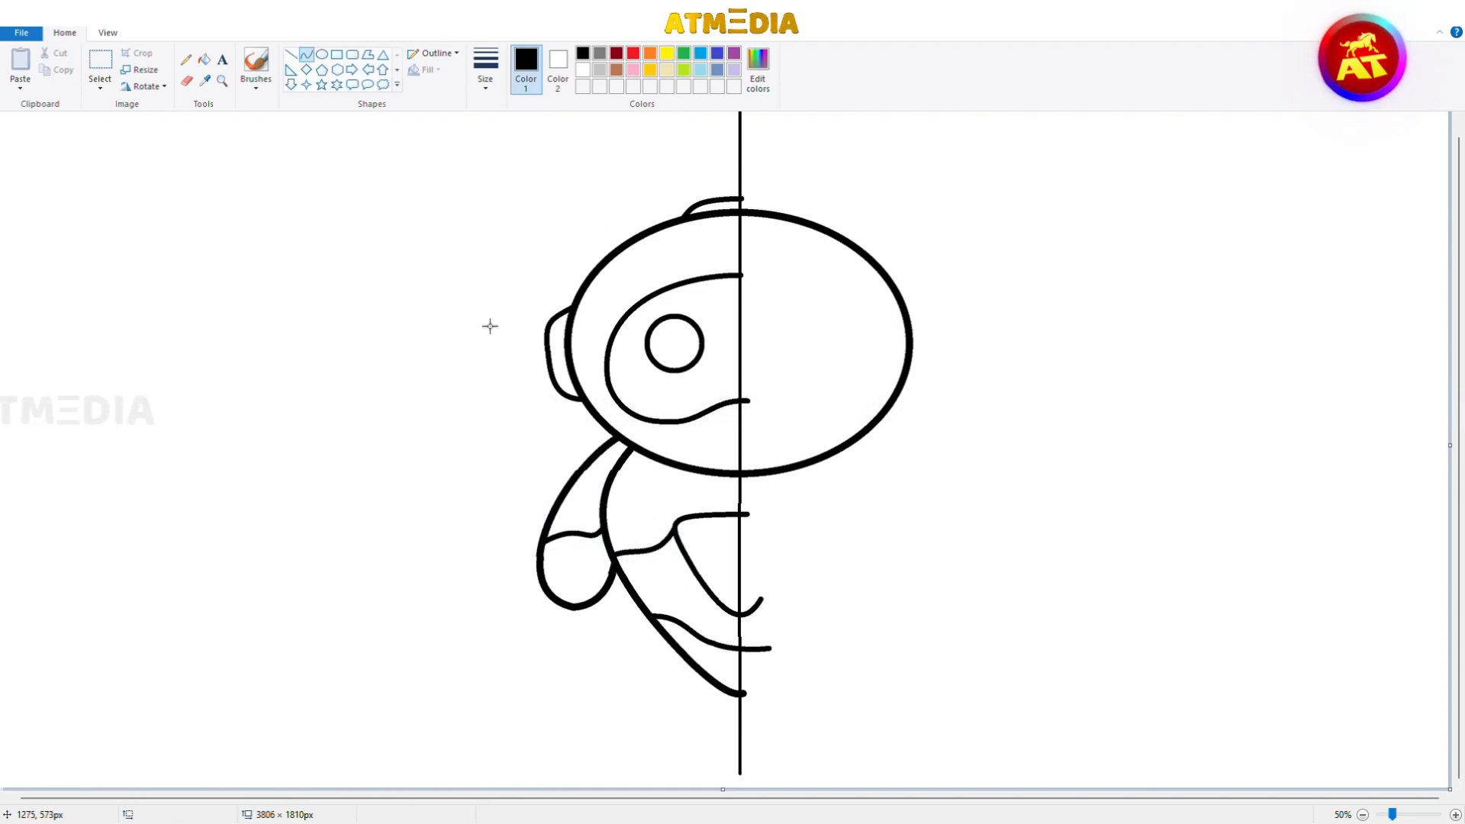
Step: Cover the vertical centre guide line with a straight white line running the full height of the drawing
{"action": "left_click", "coordinate": [291, 54]}
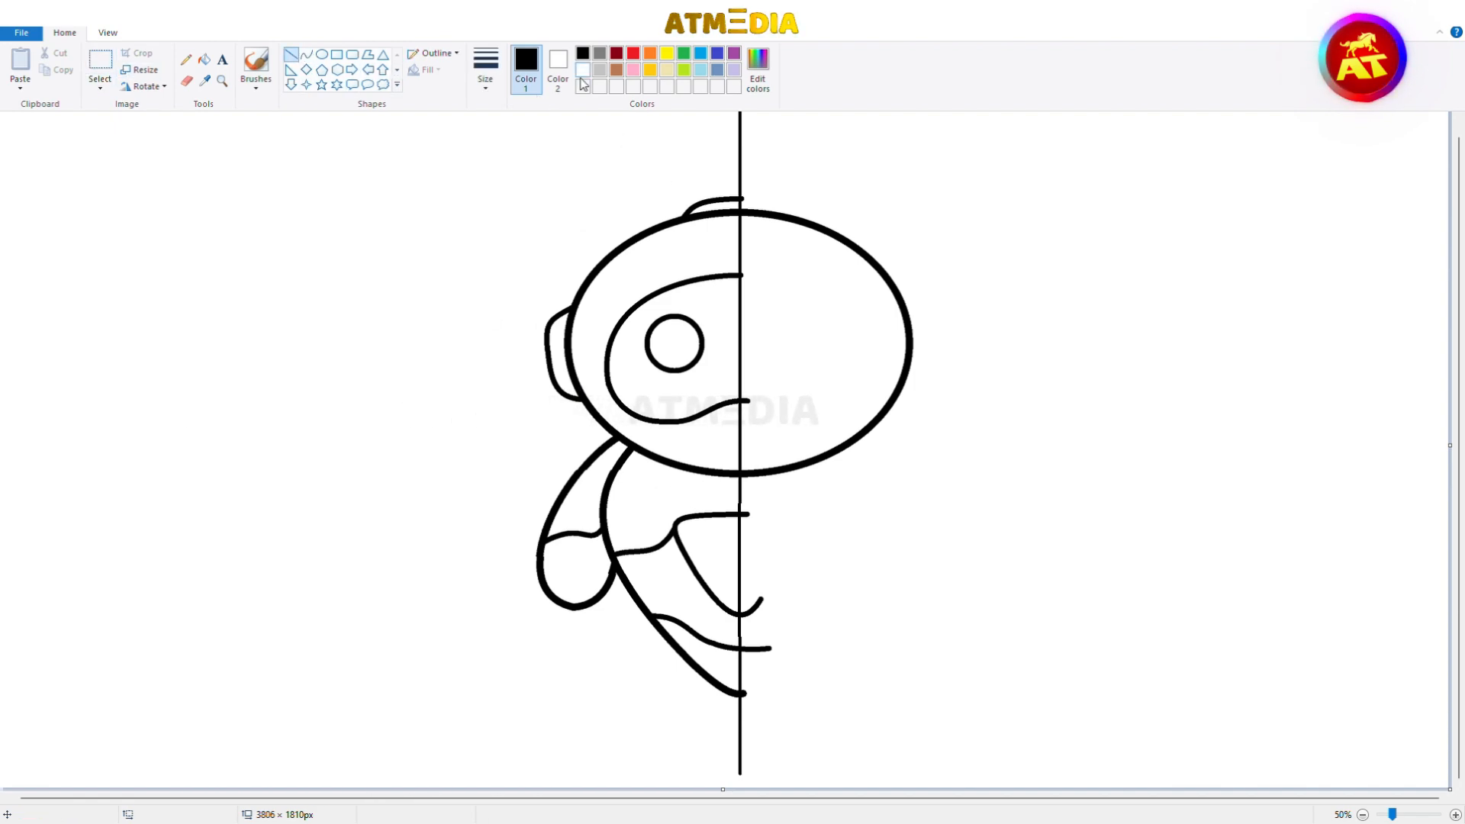
{"action": "left_click", "coordinate": [583, 69]}
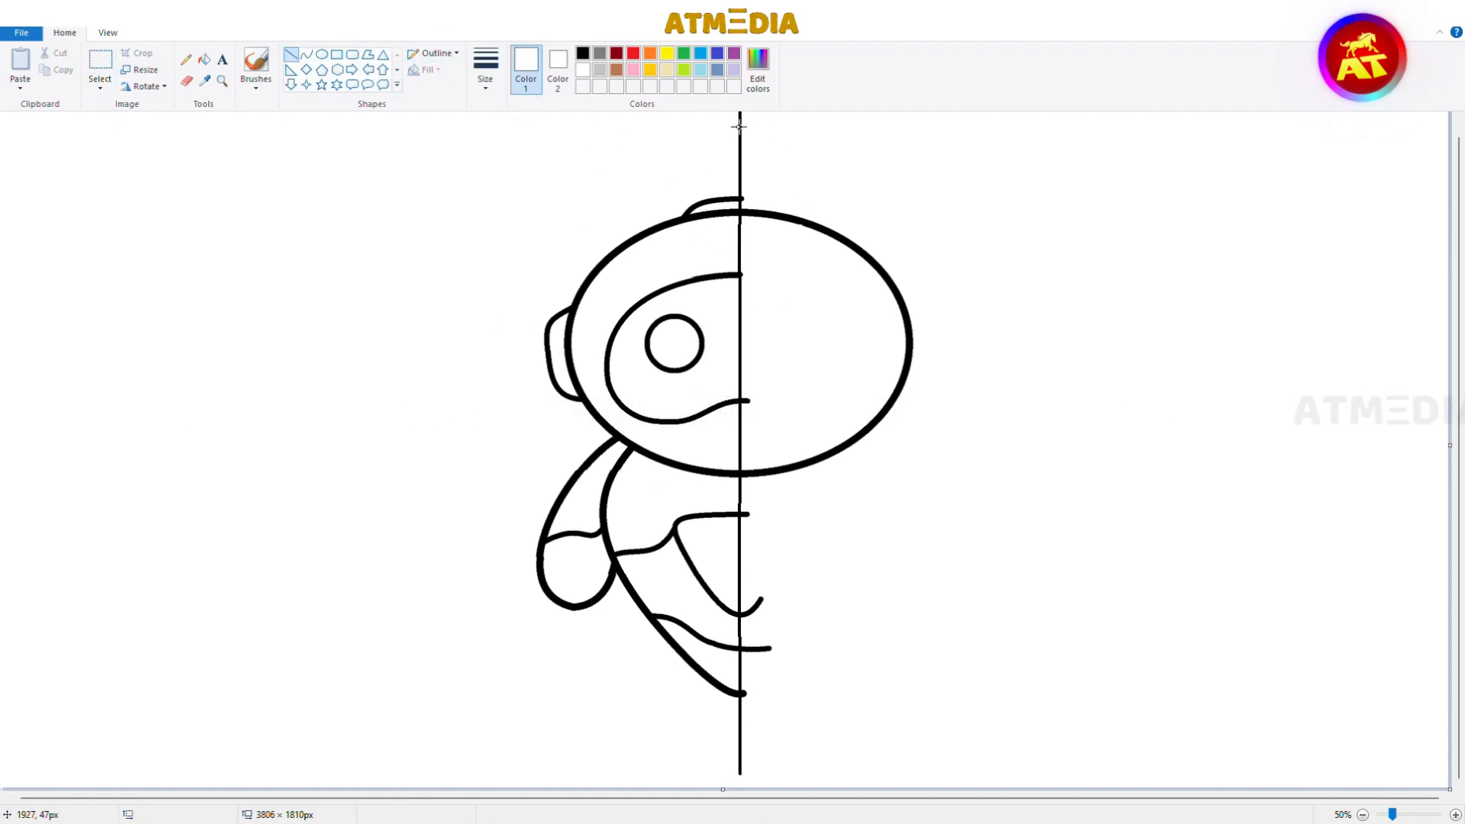
{"action": "left_click_drag", "start_coordinate": [742, 120], "coordinate": [743, 780]}
{"action": "left_click_drag", "start_coordinate": [741, 599], "coordinate": [746, 604]}
{"action": "left_click_drag", "start_coordinate": [739, 114], "coordinate": [739, 821]}
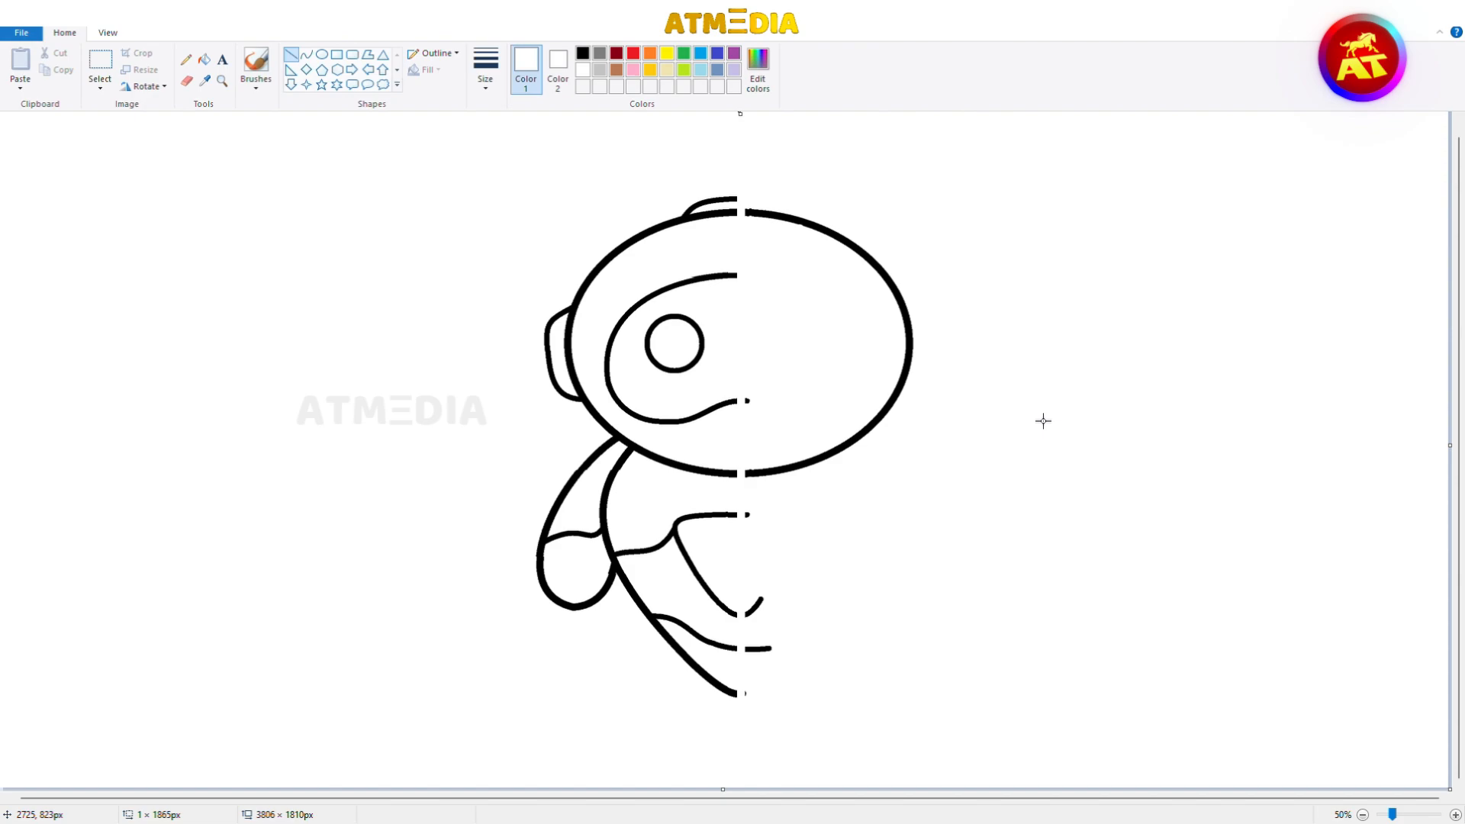
Step: Delete the right side of the drawing and complete the robot with a horizontally flipped copy of its left half
{"action": "left_click", "coordinate": [101, 62]}
{"action": "left_click_drag", "start_coordinate": [1261, 786], "coordinate": [741, 186]}
{"action": "key", "text": "Delete"}
{"action": "left_click_drag", "start_coordinate": [916, 169], "coordinate": [484, 787]}
{"action": "left_click", "coordinate": [145, 86]}
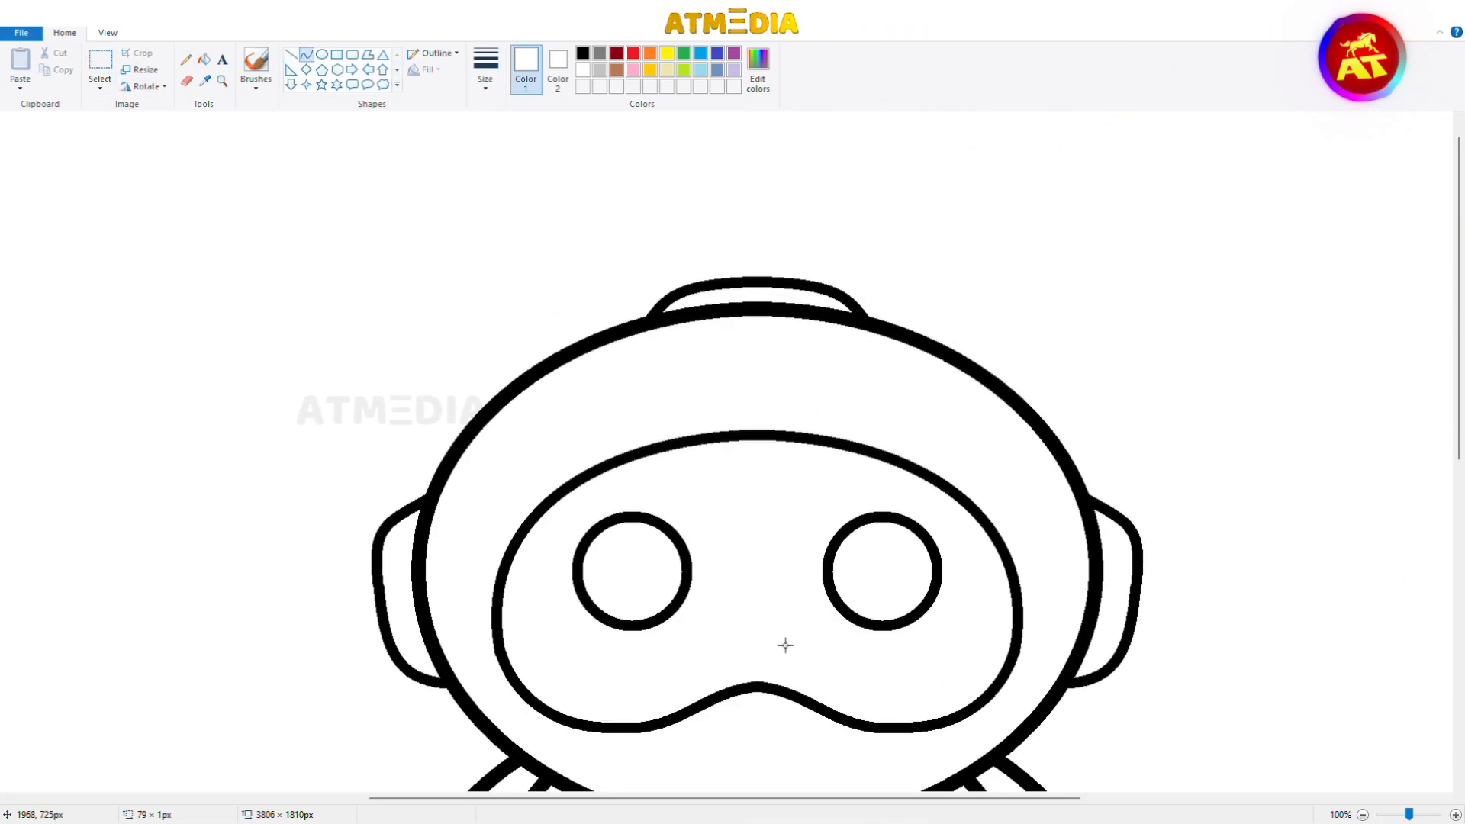
Step: Draw a black crescent smile between the eyes using an upper curve and a lower curve joined at the corners
{"action": "mouse_move", "coordinate": [715, 622]}
{"action": "left_mouse_down"}
{"action": "mouse_move", "coordinate": [794, 624]}
{"action": "mouse_move", "coordinate": [744, 649]}
{"action": "mouse_move", "coordinate": [772, 647]}
{"action": "left_mouse_up"}
{"action": "left_click_drag", "start_coordinate": [775, 644], "coordinate": [745, 661]}
{"action": "mouse_move", "coordinate": [721, 622]}
{"action": "left_mouse_down"}
{"action": "mouse_move", "coordinate": [704, 610]}
{"action": "mouse_move", "coordinate": [712, 658]}
{"action": "mouse_move", "coordinate": [801, 639]}
{"action": "left_mouse_up"}
{"action": "left_click", "coordinate": [754, 666]}
{"action": "left_click_drag", "start_coordinate": [779, 651], "coordinate": [783, 667]}
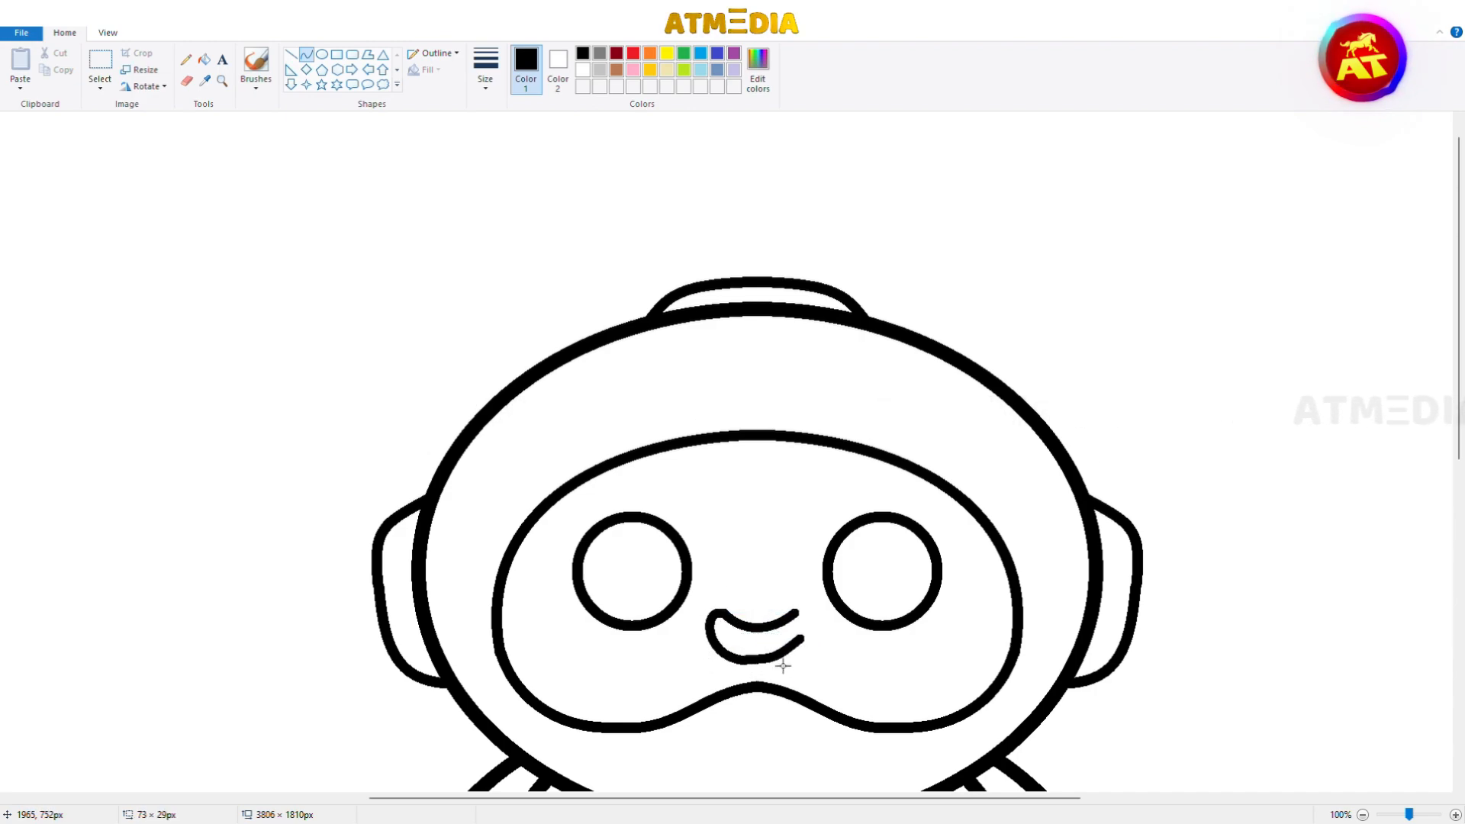
{"action": "mouse_move", "coordinate": [707, 640]}
{"action": "left_mouse_down"}
{"action": "mouse_move", "coordinate": [707, 658]}
{"action": "mouse_move", "coordinate": [795, 613]}
{"action": "mouse_move", "coordinate": [799, 661]}
{"action": "left_mouse_up"}
{"action": "mouse_move", "coordinate": [803, 632]}
{"action": "left_mouse_down"}
{"action": "mouse_move", "coordinate": [831, 620]}
{"action": "mouse_move", "coordinate": [814, 615]}
{"action": "left_mouse_up"}
{"action": "left_click", "coordinate": [495, 348]}
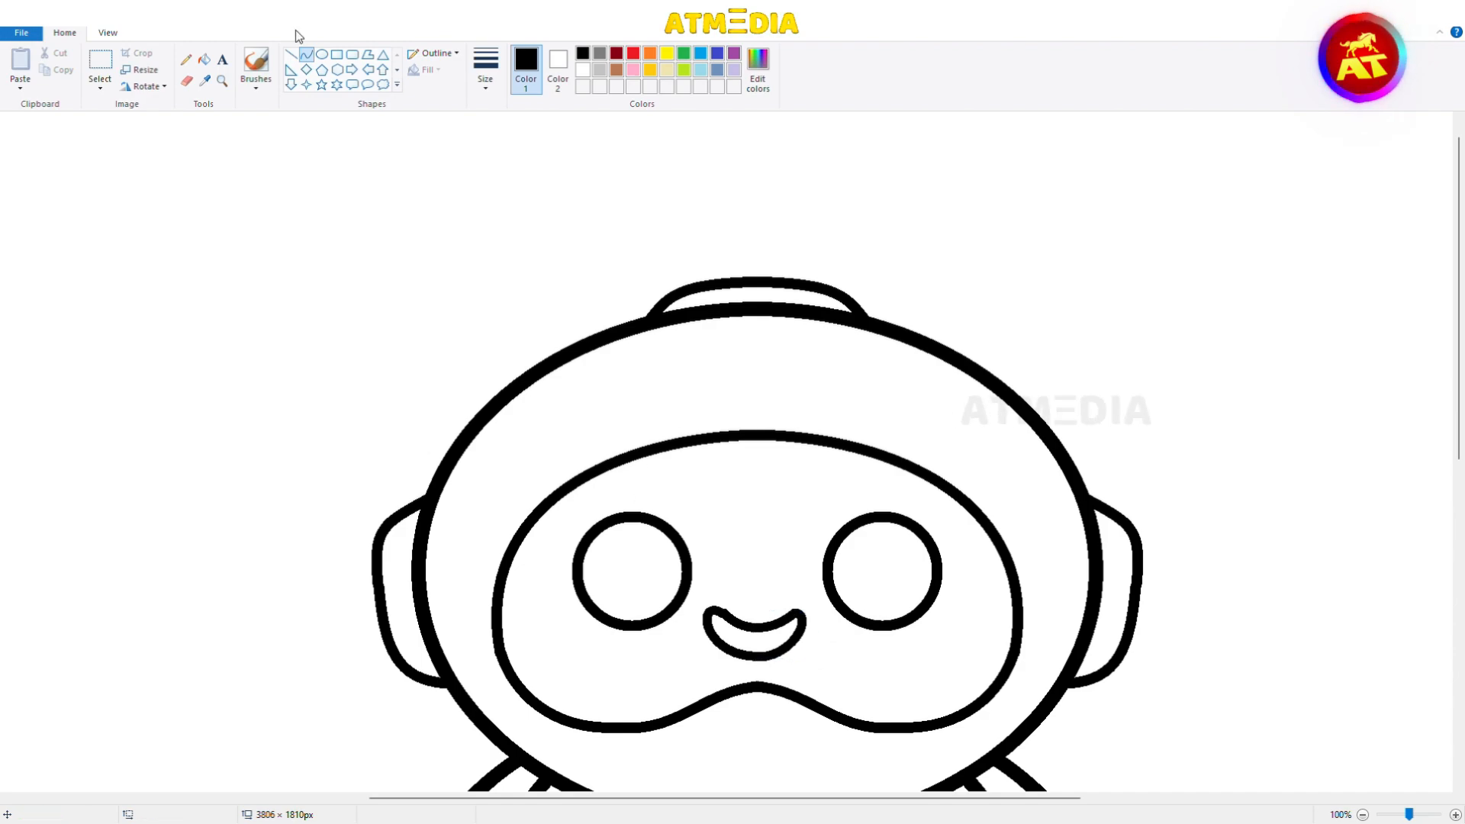
Step: Fill the head, cap, ear pieces, arms and body with a very pale blue
{"action": "scroll", "coordinate": [237, 154], "scroll_direction": "down", "scroll_amount": 1}
{"action": "left_click", "coordinate": [204, 59]}
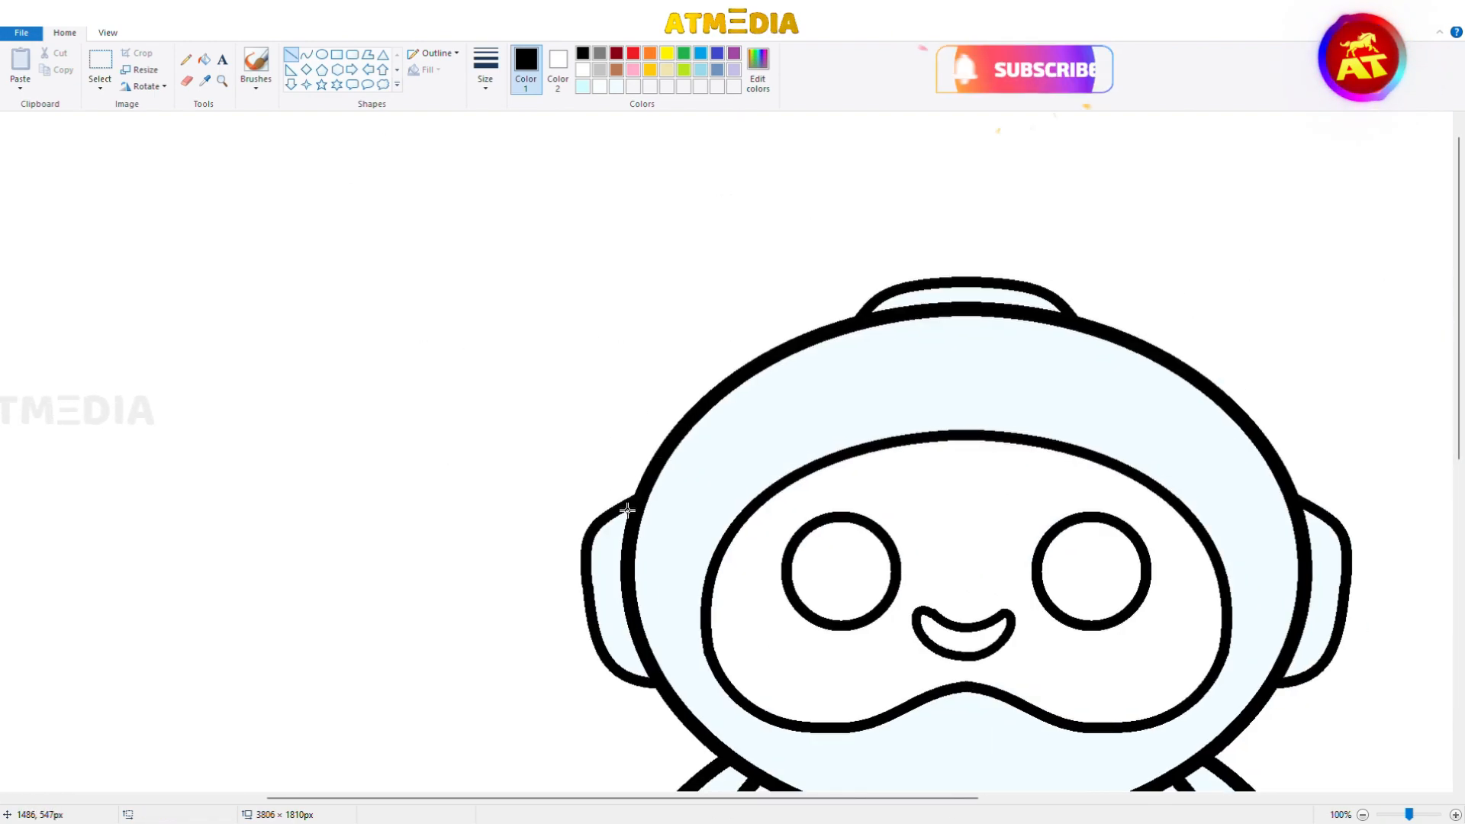
Step: Draw a pointed antenna above the left ear piece with straight black lines and copy it
{"action": "mouse_move", "coordinate": [640, 491]}
{"action": "left_mouse_down"}
{"action": "mouse_move", "coordinate": [606, 353]}
{"action": "mouse_move", "coordinate": [605, 515]}
{"action": "left_mouse_up"}
{"action": "left_click", "coordinate": [101, 61]}
{"action": "left_click_drag", "start_coordinate": [495, 262], "coordinate": [678, 536]}
{"action": "key", "text": "ctrl+c"}
Step: Try to place a horizontally flipped copy of the antenna on the right ear piece, and undo it
{"action": "key", "text": "ctrl+v"}
{"action": "left_click", "coordinate": [145, 87]}
{"action": "left_click", "coordinate": [170, 172]}
{"action": "left_click_drag", "start_coordinate": [131, 292], "coordinate": [1391, 447]}
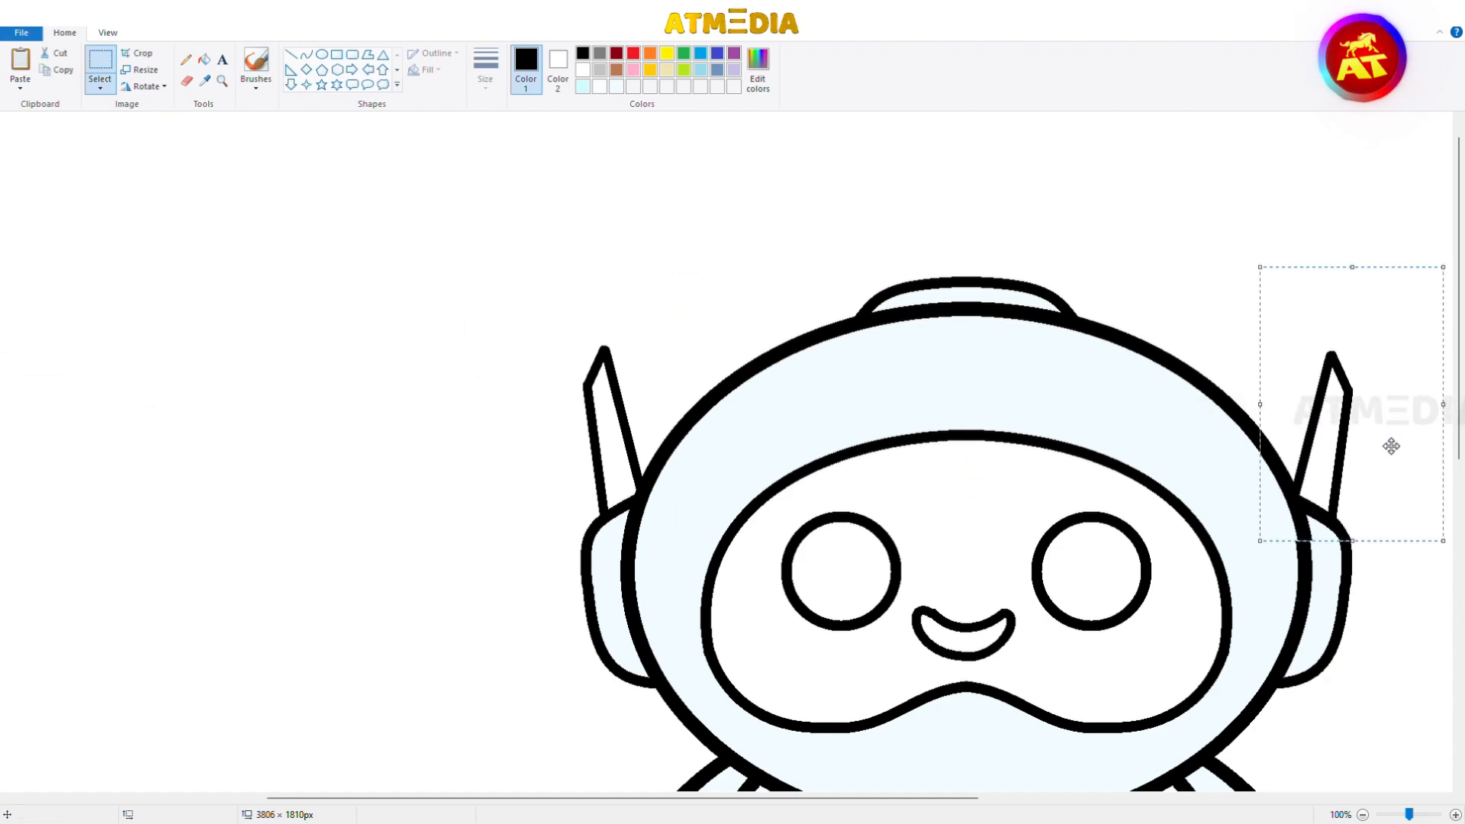
{"action": "left_click", "coordinate": [1390, 684]}
{"action": "key", "text": "ctrl+z"}
Step: Paste the antenna, flip it horizontally and align it precisely above the right ear piece
{"action": "key", "text": "ctrl+v"}
{"action": "left_click_drag", "start_coordinate": [114, 320], "coordinate": [1315, 494]}
{"action": "left_click", "coordinate": [153, 86]}
{"action": "left_click", "coordinate": [169, 172]}
{"action": "key", "text": "Left"}
{"action": "key", "text": "Left"}
{"action": "key", "text": "Left"}
{"action": "left_click", "coordinate": [1298, 575]}
Step: Recolour the robot's outlines dark navy and fill the visor with a custom dark blue
{"action": "scroll", "coordinate": [595, 305], "scroll_direction": "down", "scroll_amount": 1}
{"action": "left_click", "coordinate": [205, 60]}
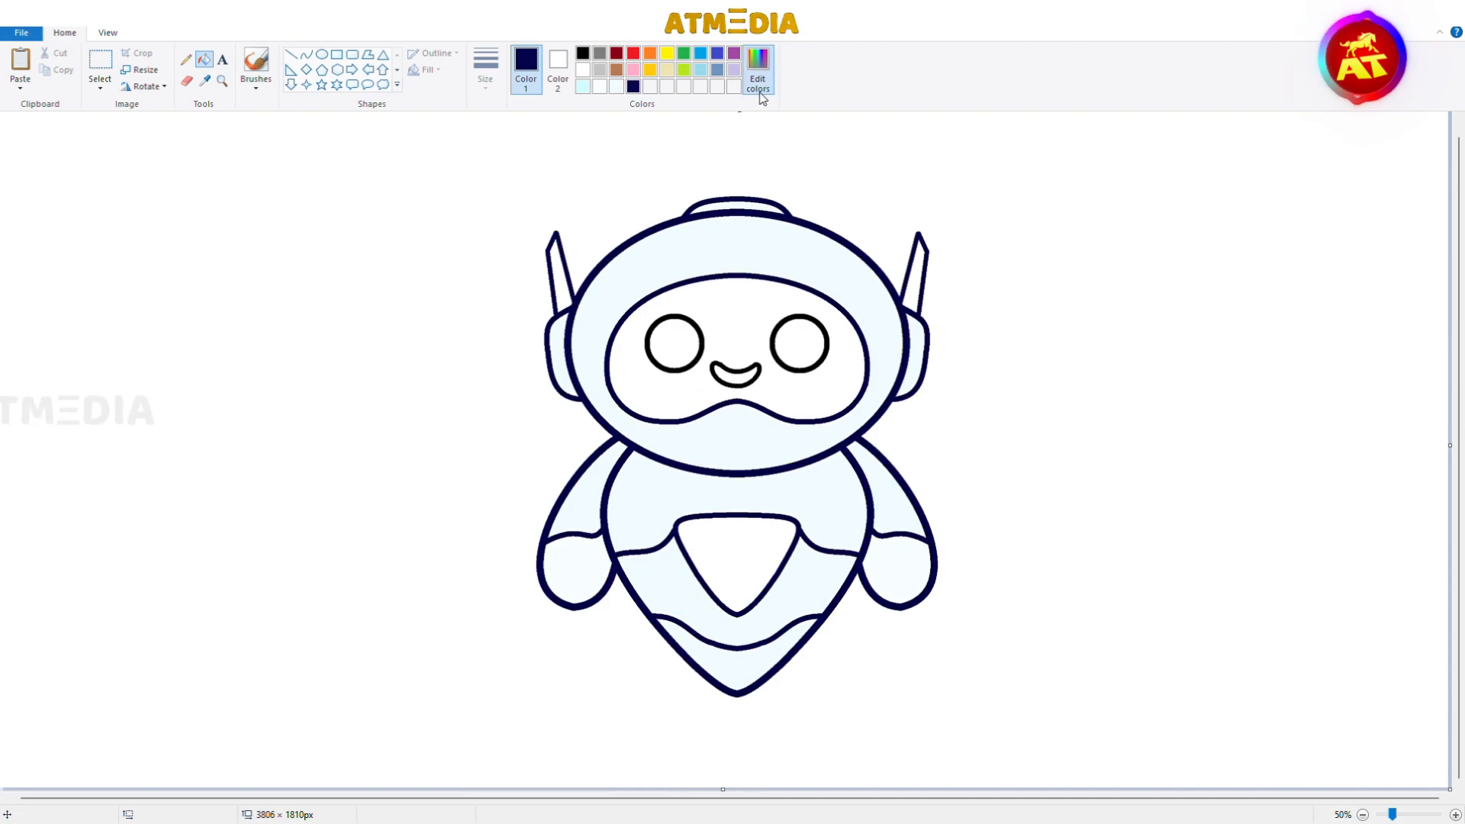
{"action": "left_click", "coordinate": [761, 93]}
{"action": "left_click", "coordinate": [657, 396]}
{"action": "scroll", "coordinate": [657, 397], "scroll_direction": "up", "scroll_amount": 1}
{"action": "left_click_drag", "start_coordinate": [615, 800], "coordinate": [1077, 800]}
{"action": "scroll", "coordinate": [763, 489], "scroll_direction": "down", "scroll_amount": 2}
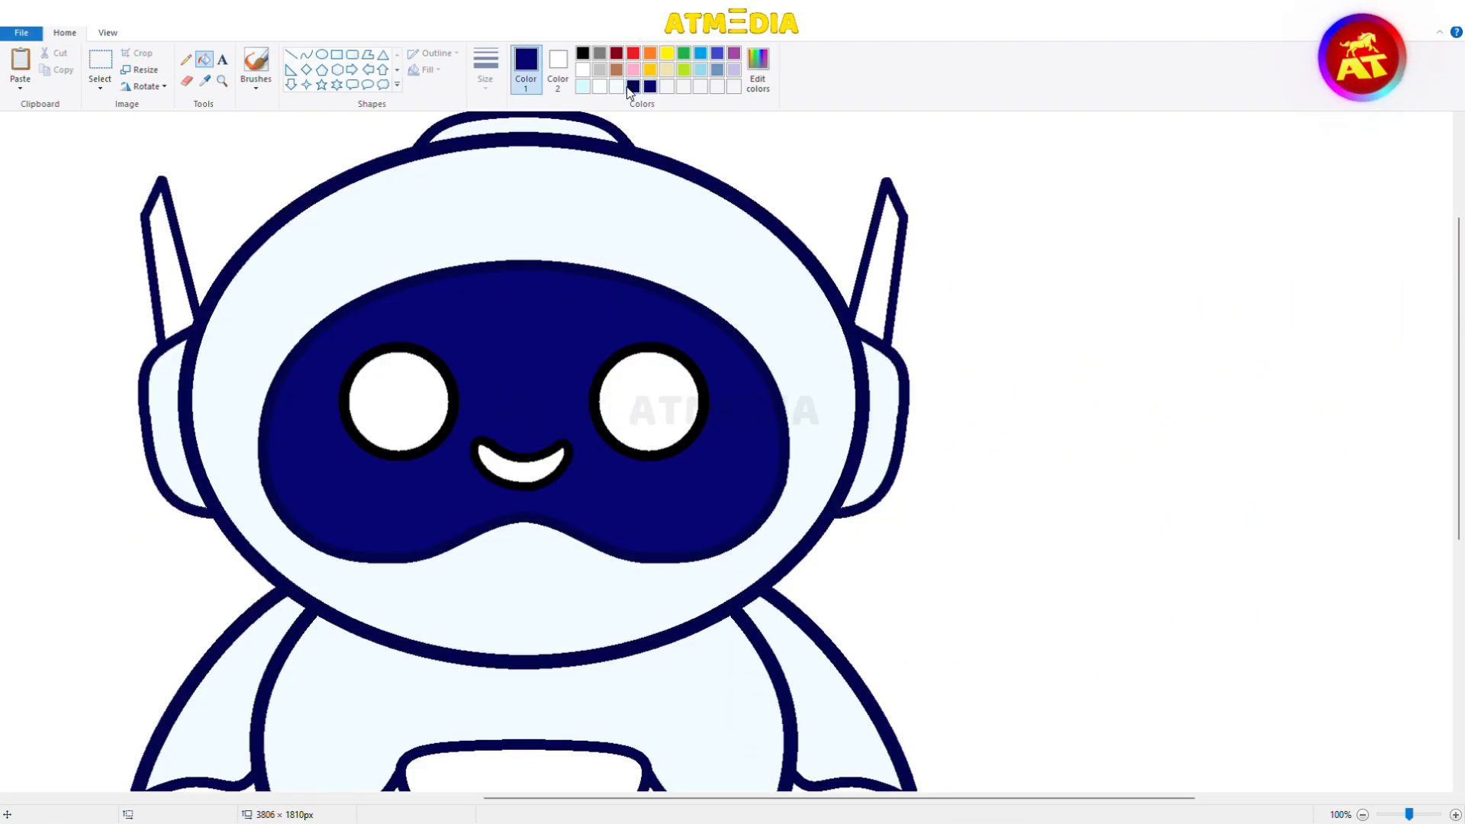
Step: Recolour both eye outlines dark navy and draw a bright cyan ring about 125 px wide inside each eye
{"action": "left_click", "coordinate": [399, 348]}
{"action": "left_click", "coordinate": [648, 347]}
{"action": "left_click", "coordinate": [322, 54]}
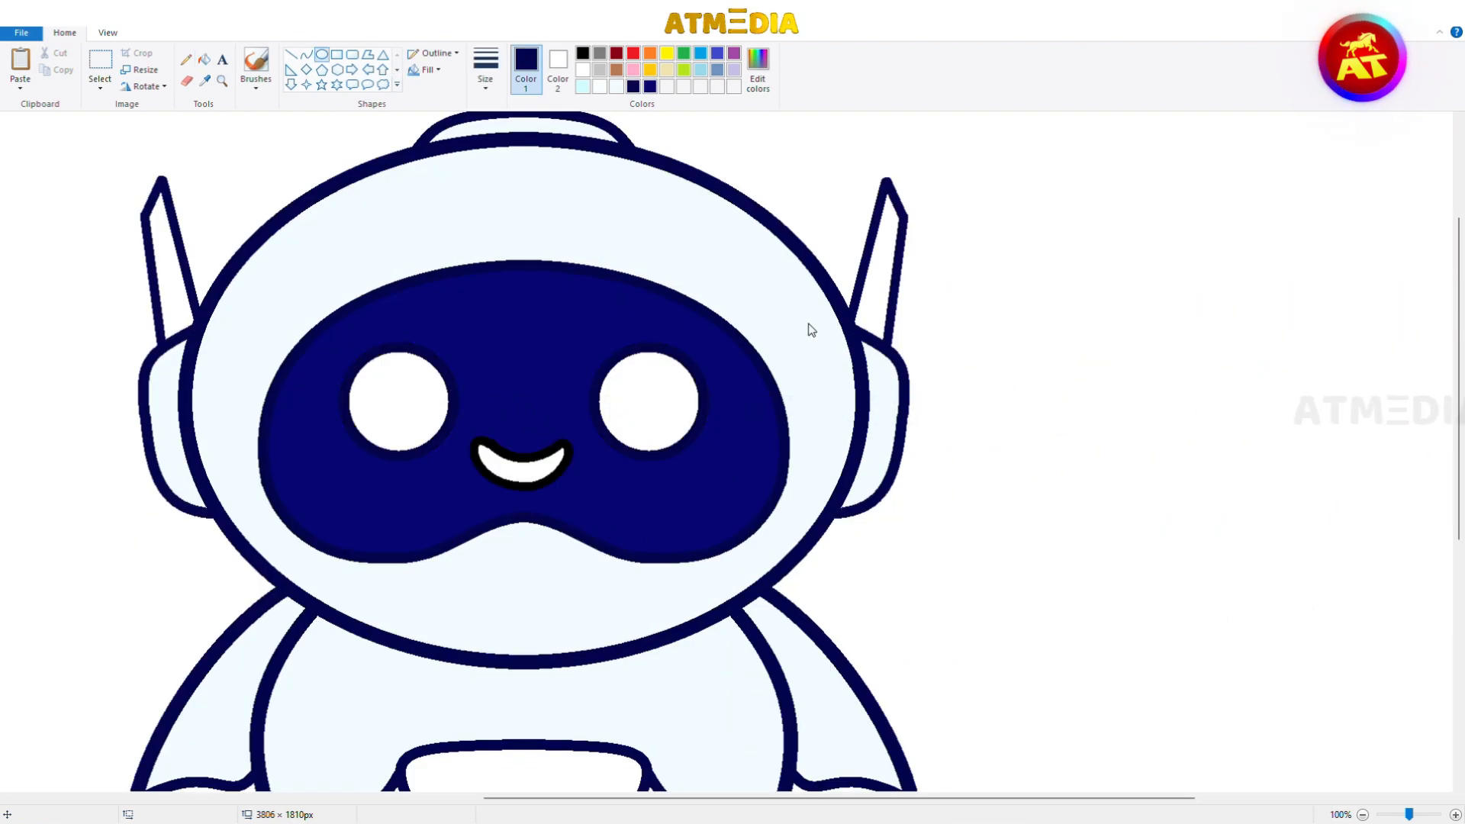
{"action": "left_click_drag", "start_coordinate": [351, 355], "coordinate": [446, 449]}
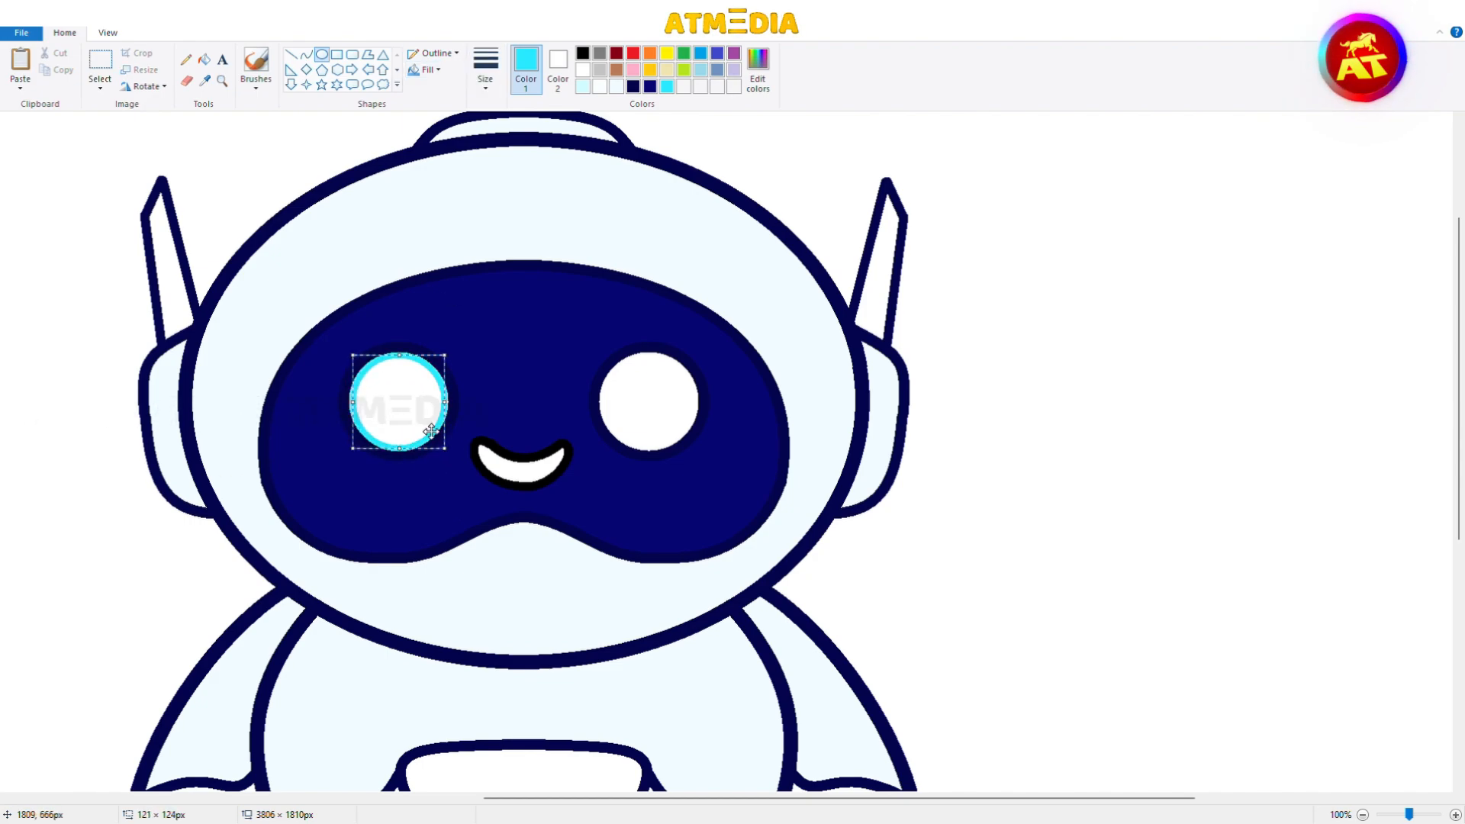
{"action": "mouse_move", "coordinate": [599, 351]}
{"action": "left_mouse_down"}
{"action": "mouse_move", "coordinate": [700, 471]}
{"action": "mouse_move", "coordinate": [696, 451]}
{"action": "left_mouse_up"}
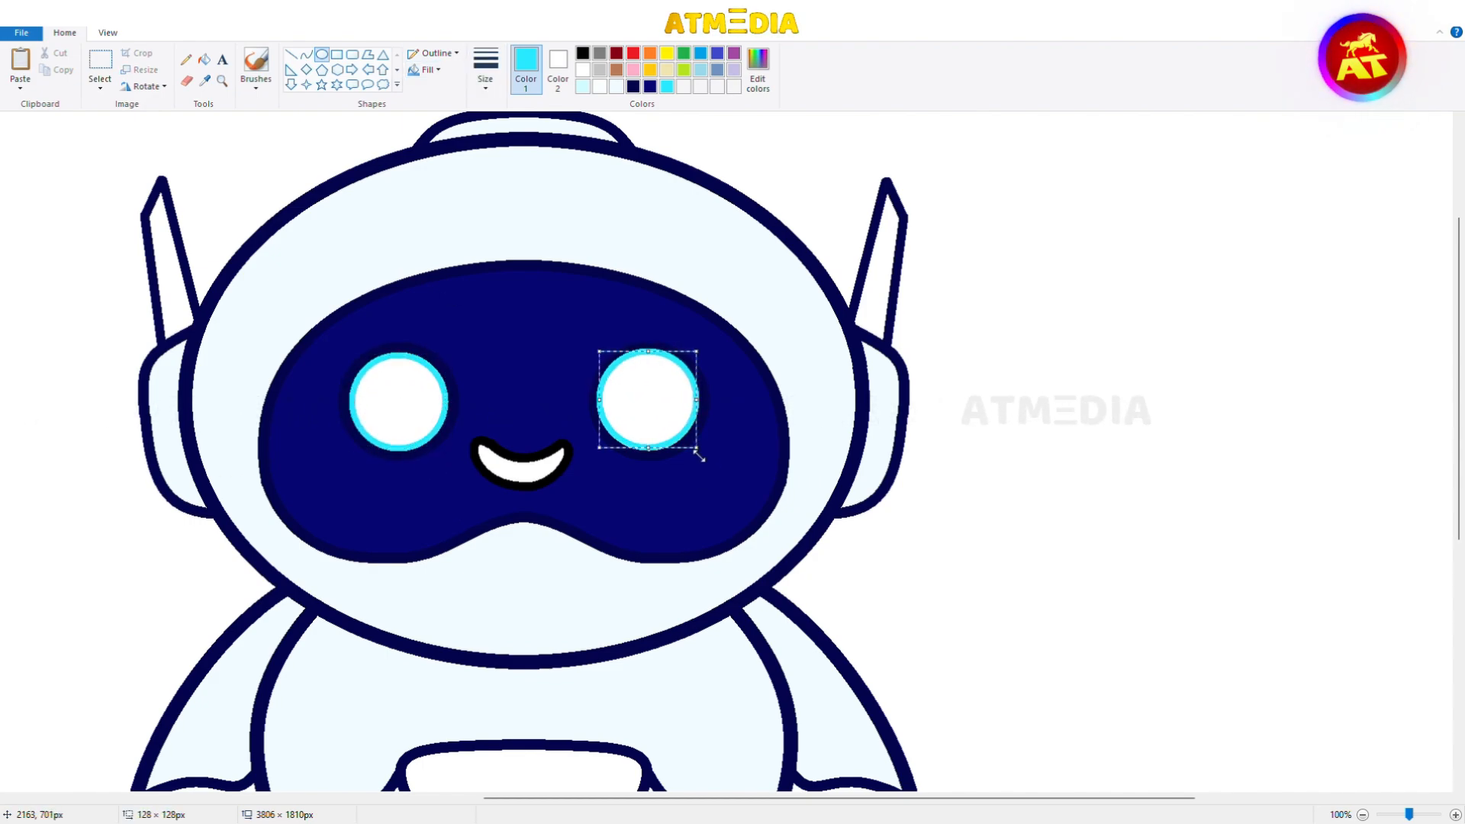
{"action": "left_click", "coordinate": [746, 419]}
Step: Sample the dark navy outline colour and fill the inside of both eyes with it
{"action": "left_click", "coordinate": [205, 81]}
{"action": "left_click", "coordinate": [305, 202]}
{"action": "left_click", "coordinate": [205, 59]}
{"action": "left_click", "coordinate": [400, 402]}
{"action": "left_click", "coordinate": [649, 401]}
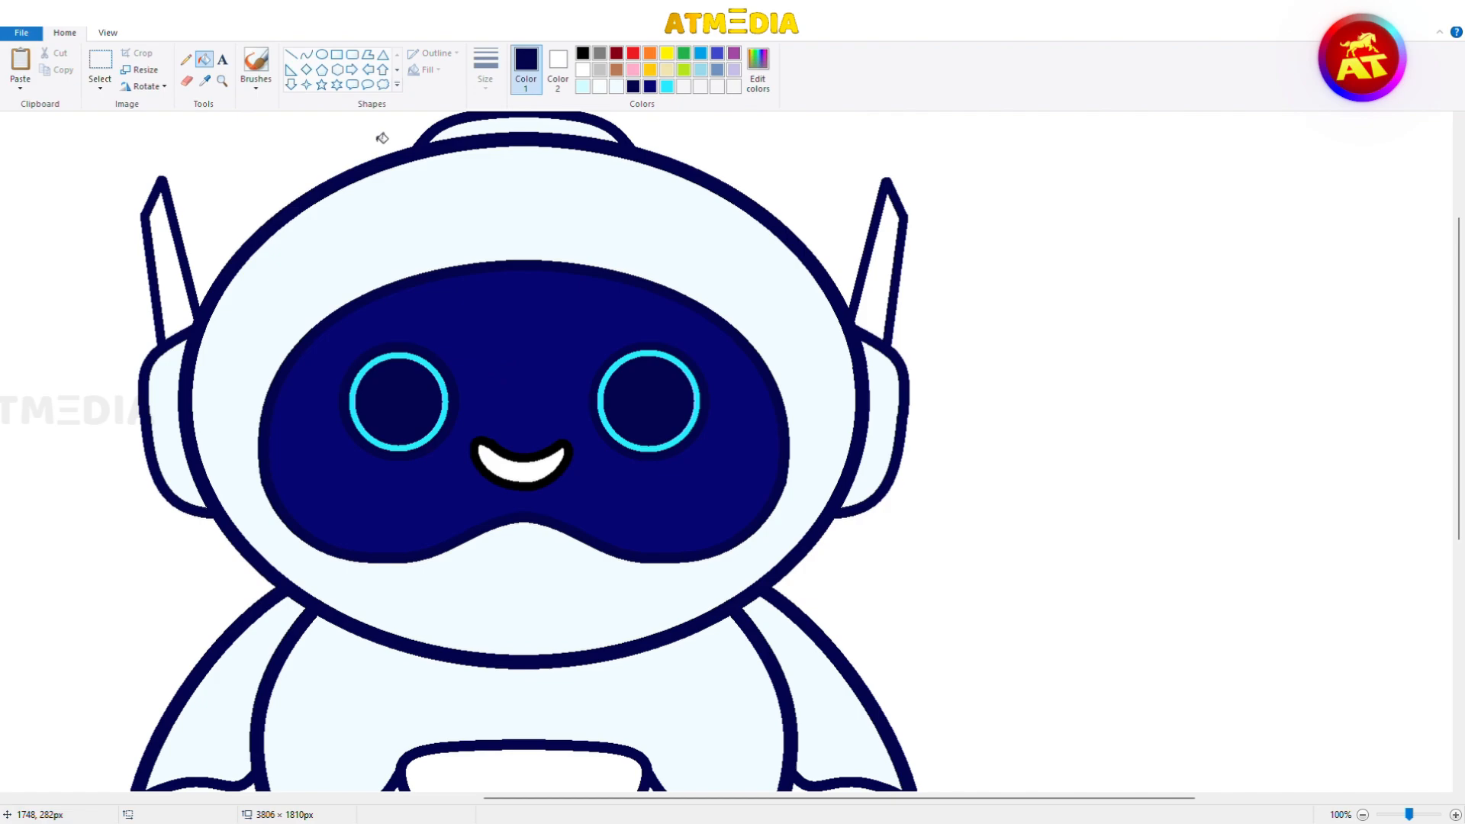
Step: Draw a dark blue pupil about 74 px wide in each eye's upper left and outline both pupils in cyan
{"action": "left_click_drag", "start_coordinate": [615, 366], "coordinate": [671, 422]}
{"action": "left_click", "coordinate": [496, 243]}
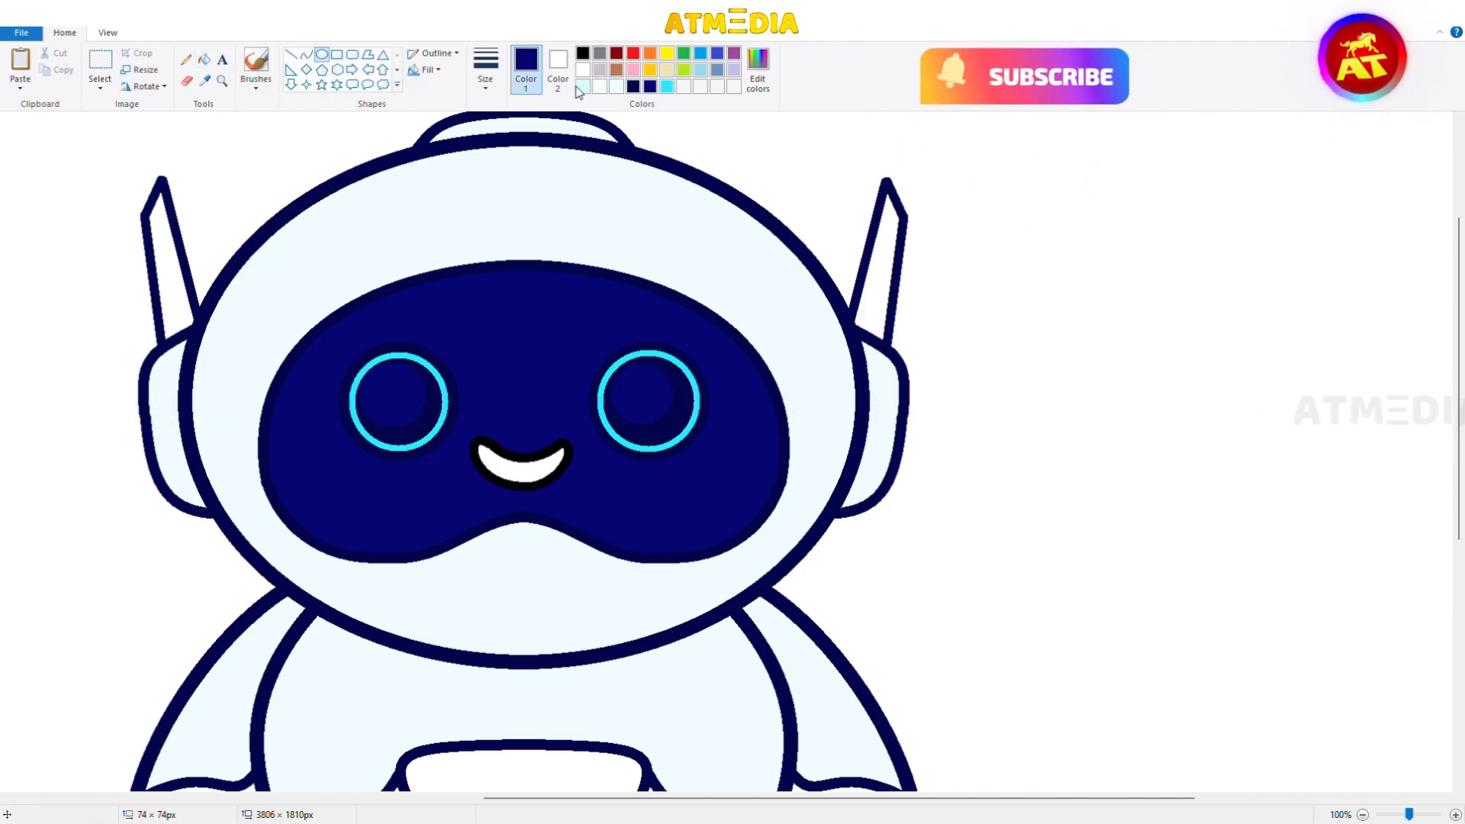
{"action": "left_click", "coordinate": [616, 539]}
{"action": "left_click_drag", "start_coordinate": [368, 367], "coordinate": [424, 423]}
{"action": "left_click_drag", "start_coordinate": [409, 410], "coordinate": [403, 408]}
{"action": "left_click", "coordinate": [479, 404]}
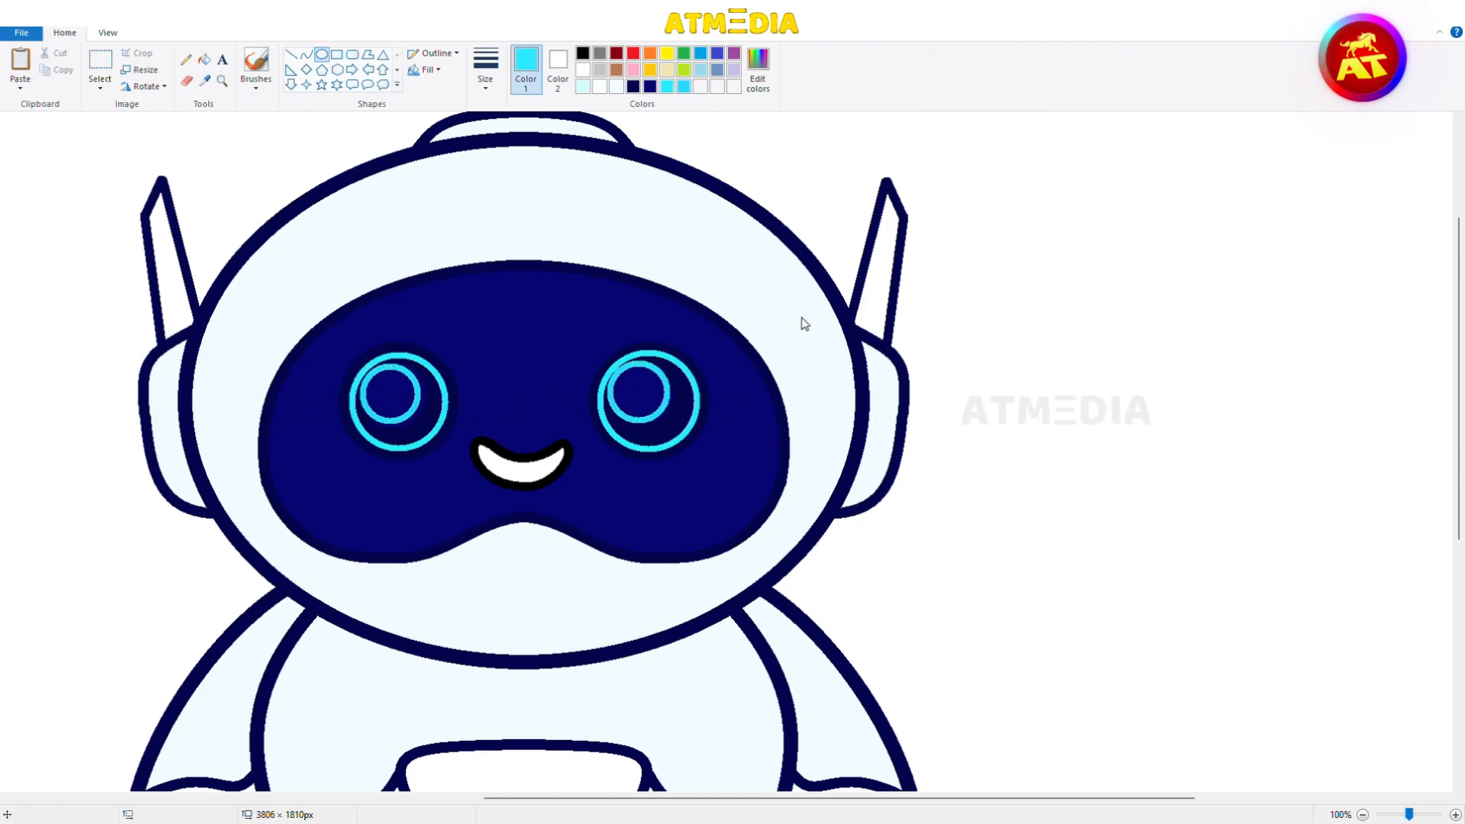
Step: Fill both pupils with light blue
{"action": "left_click", "coordinate": [205, 59]}
{"action": "left_click", "coordinate": [389, 394]}
{"action": "left_click", "coordinate": [633, 402]}
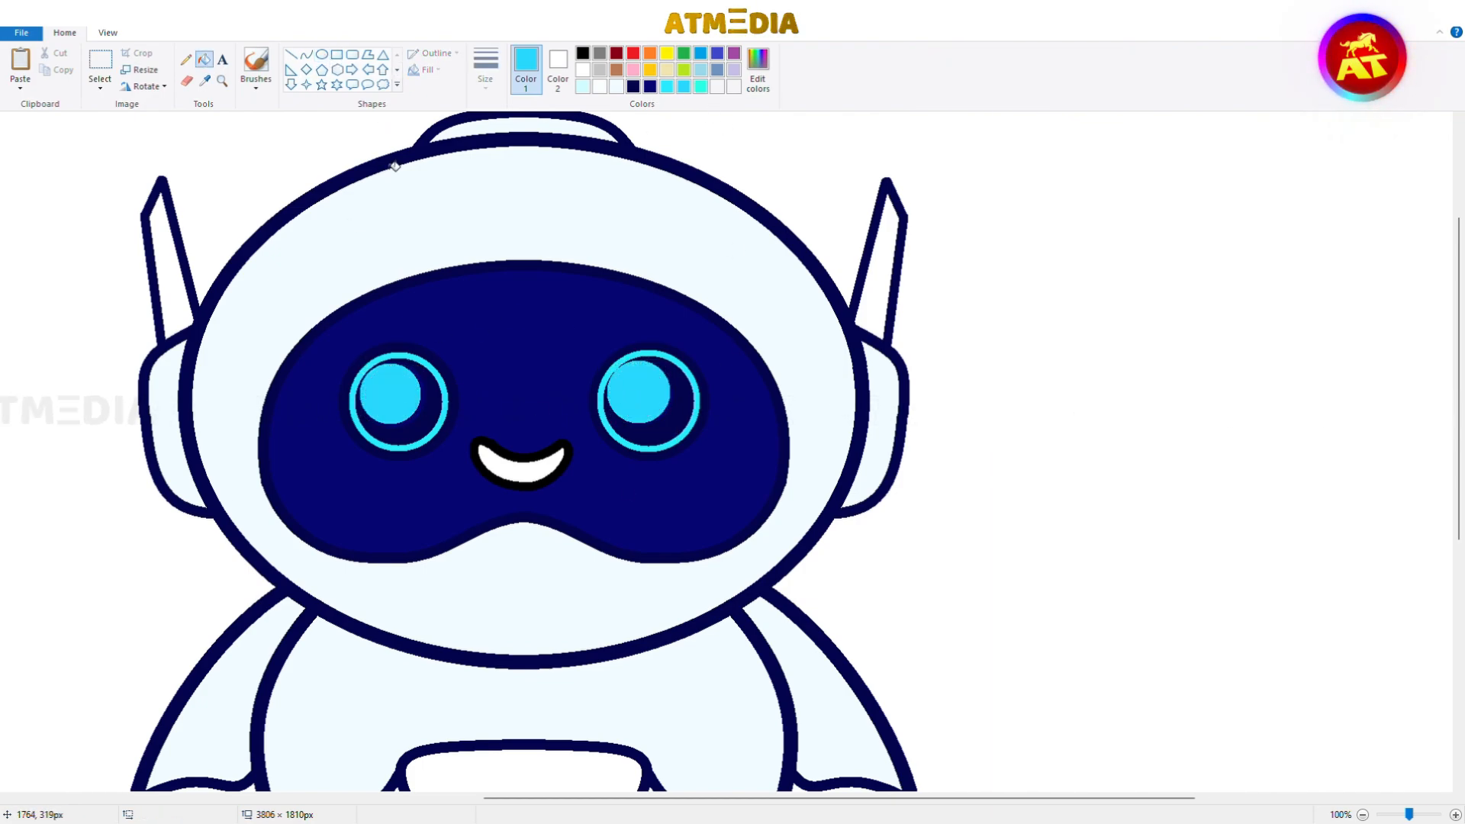
Step: Draw a thin white ring over the cyan ring of each eye
{"action": "left_click", "coordinate": [321, 54]}
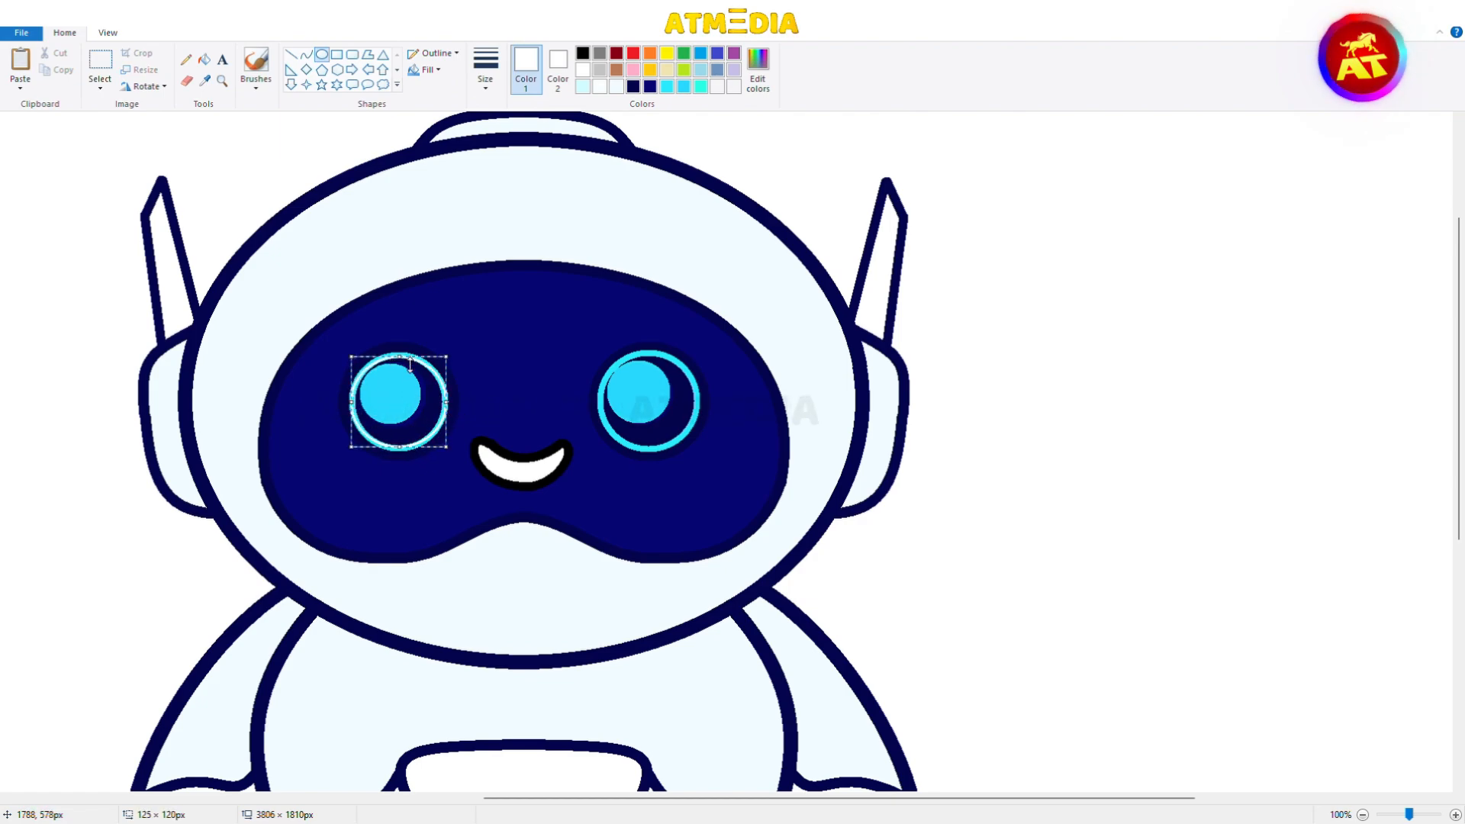
{"action": "left_click_drag", "start_coordinate": [602, 354], "coordinate": [701, 453]}
{"action": "left_click", "coordinate": [778, 364]}
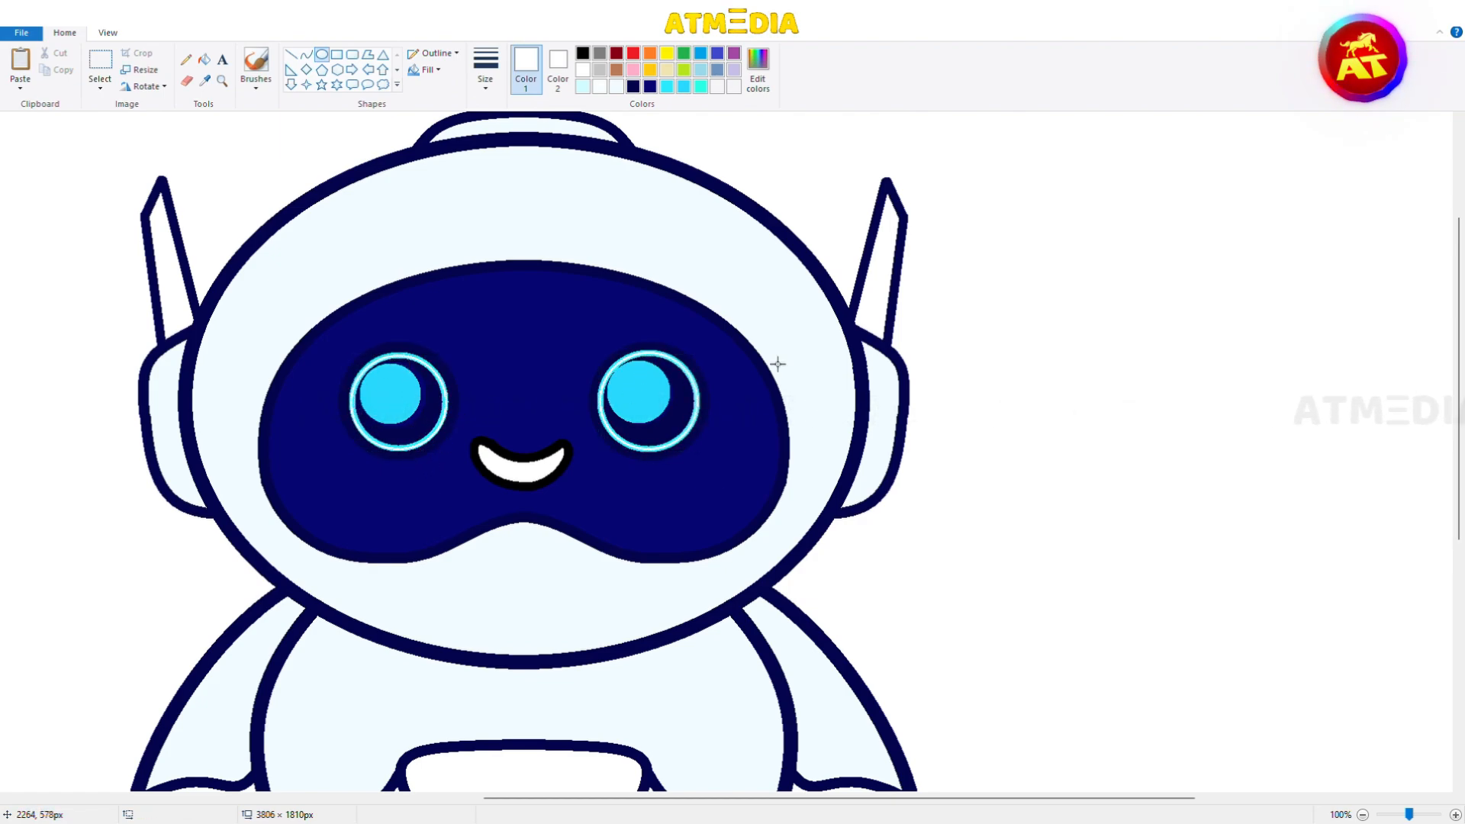
Step: Try a white ring about 140 px wide around the left eye with different outline styles, undoing each attempt
{"action": "left_click_drag", "start_coordinate": [448, 356], "coordinate": [340, 462]}
{"action": "key", "text": "ctrl+z"}
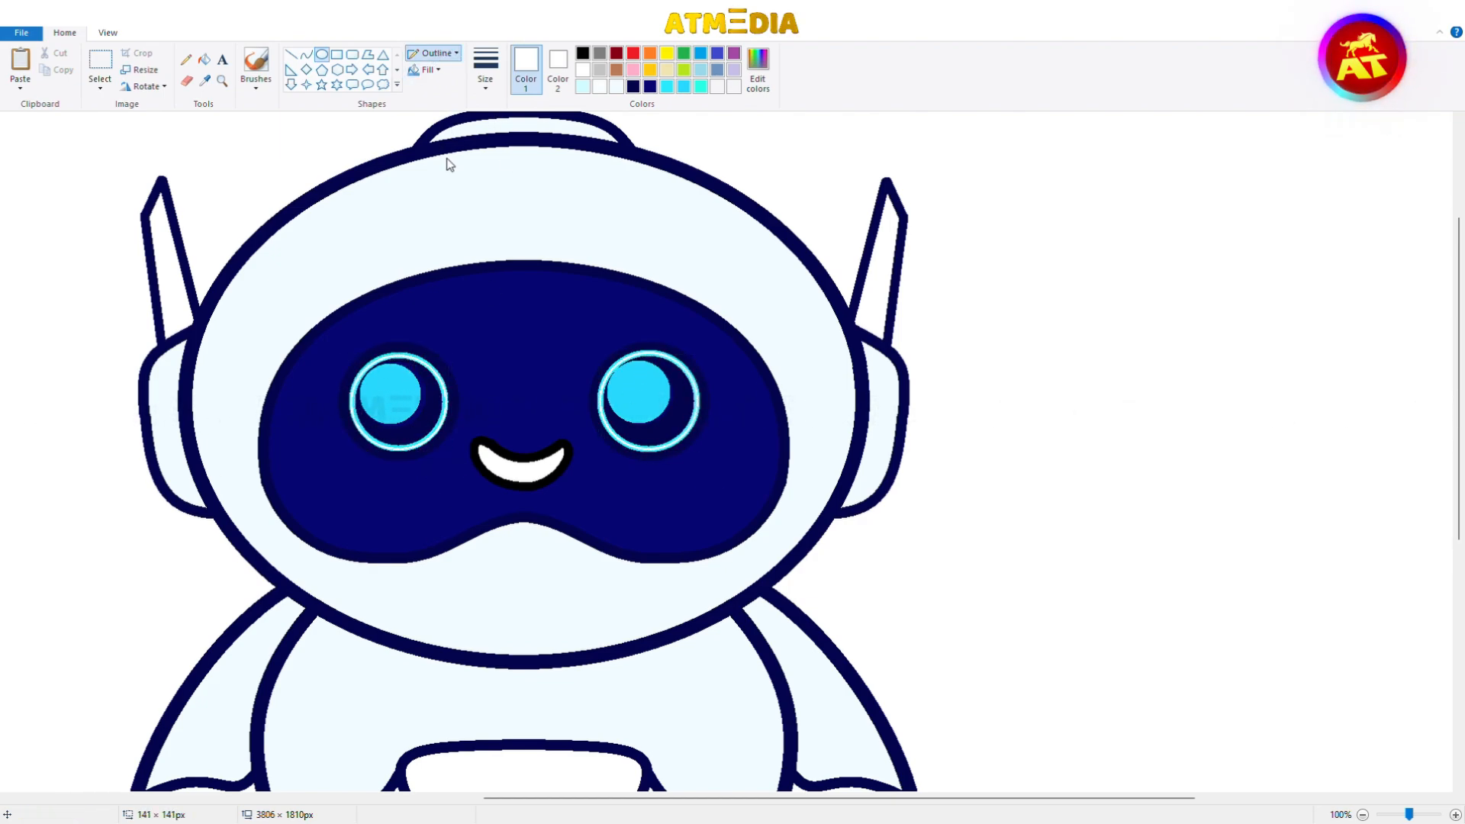
{"action": "left_click_drag", "start_coordinate": [450, 357], "coordinate": [344, 463]}
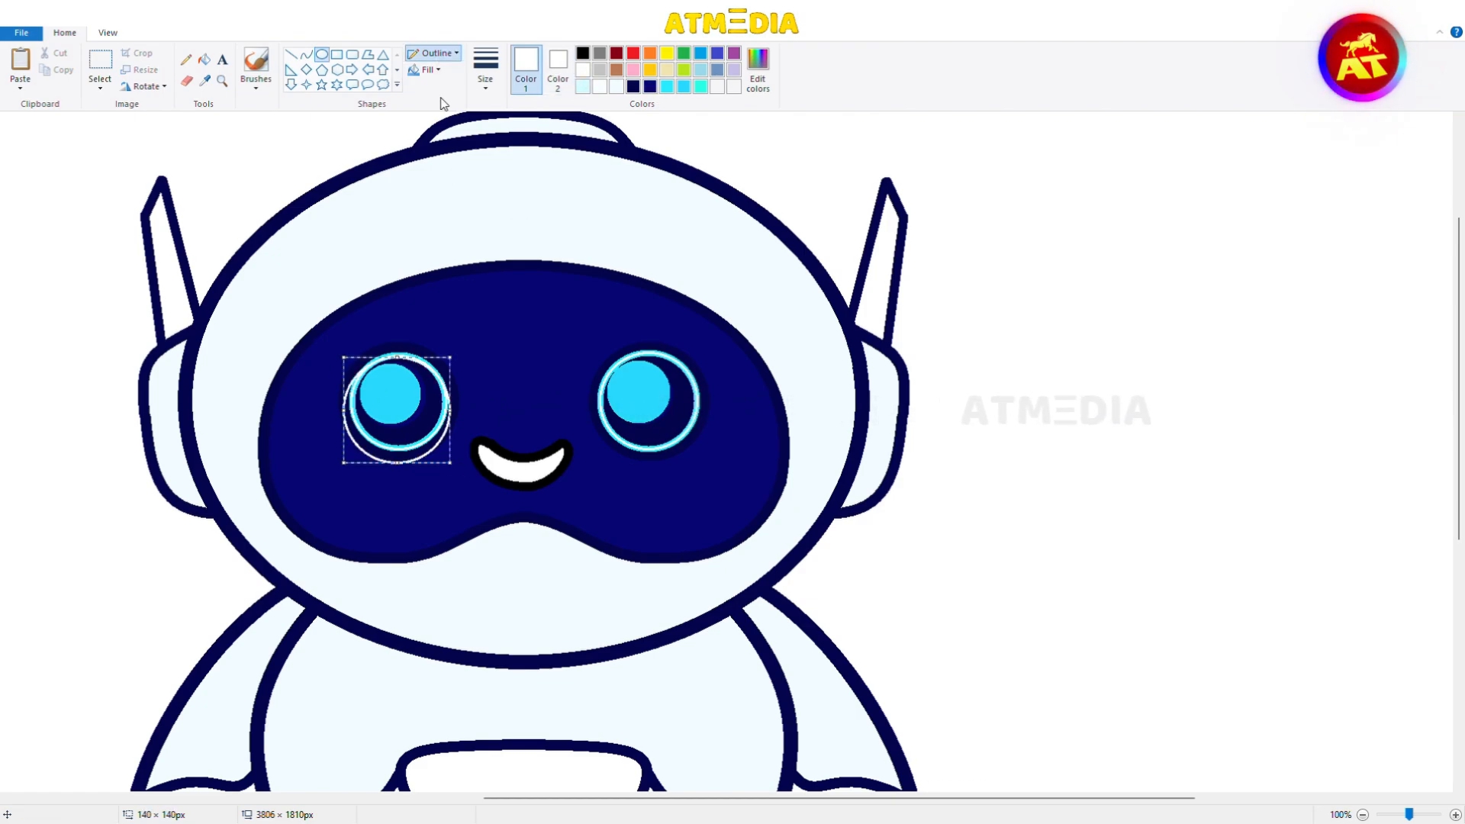
{"action": "left_click_drag", "start_coordinate": [419, 435], "coordinate": [425, 422]}
{"action": "key", "text": "ctrl+z"}
Step: Draw a soft, textured white glow ring about 130 px wide around each eye
{"action": "mouse_move", "coordinate": [341, 348]}
{"action": "left_mouse_down"}
{"action": "mouse_move", "coordinate": [399, 432]}
{"action": "mouse_move", "coordinate": [441, 450]}
{"action": "left_mouse_up"}
{"action": "left_click_drag", "start_coordinate": [402, 420], "coordinate": [411, 424]}
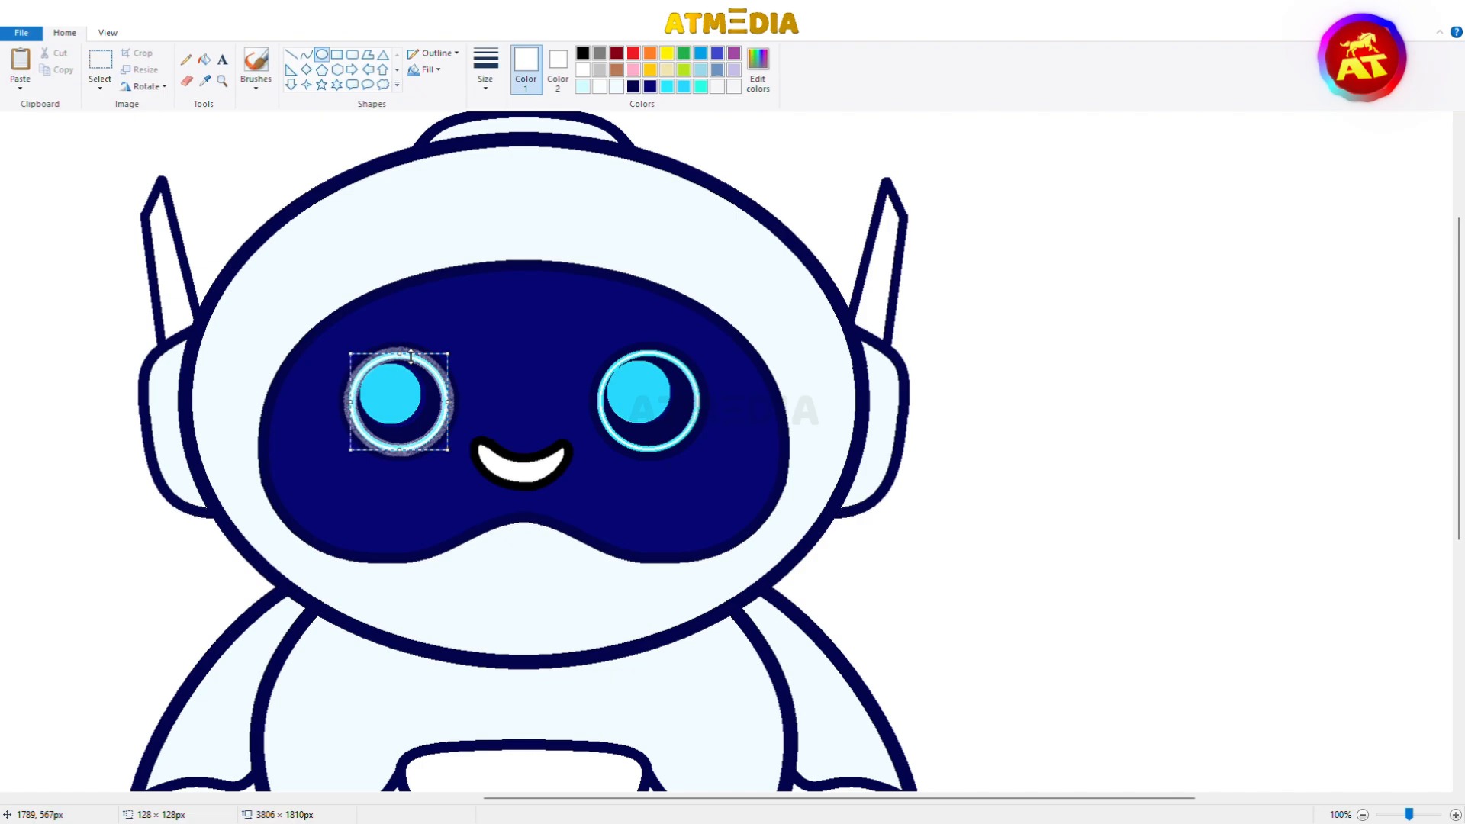
{"action": "left_click", "coordinate": [887, 547]}
{"action": "mouse_move", "coordinate": [603, 351]}
{"action": "left_mouse_down"}
{"action": "mouse_move", "coordinate": [703, 450]}
{"action": "mouse_move", "coordinate": [663, 364]}
{"action": "left_mouse_up"}
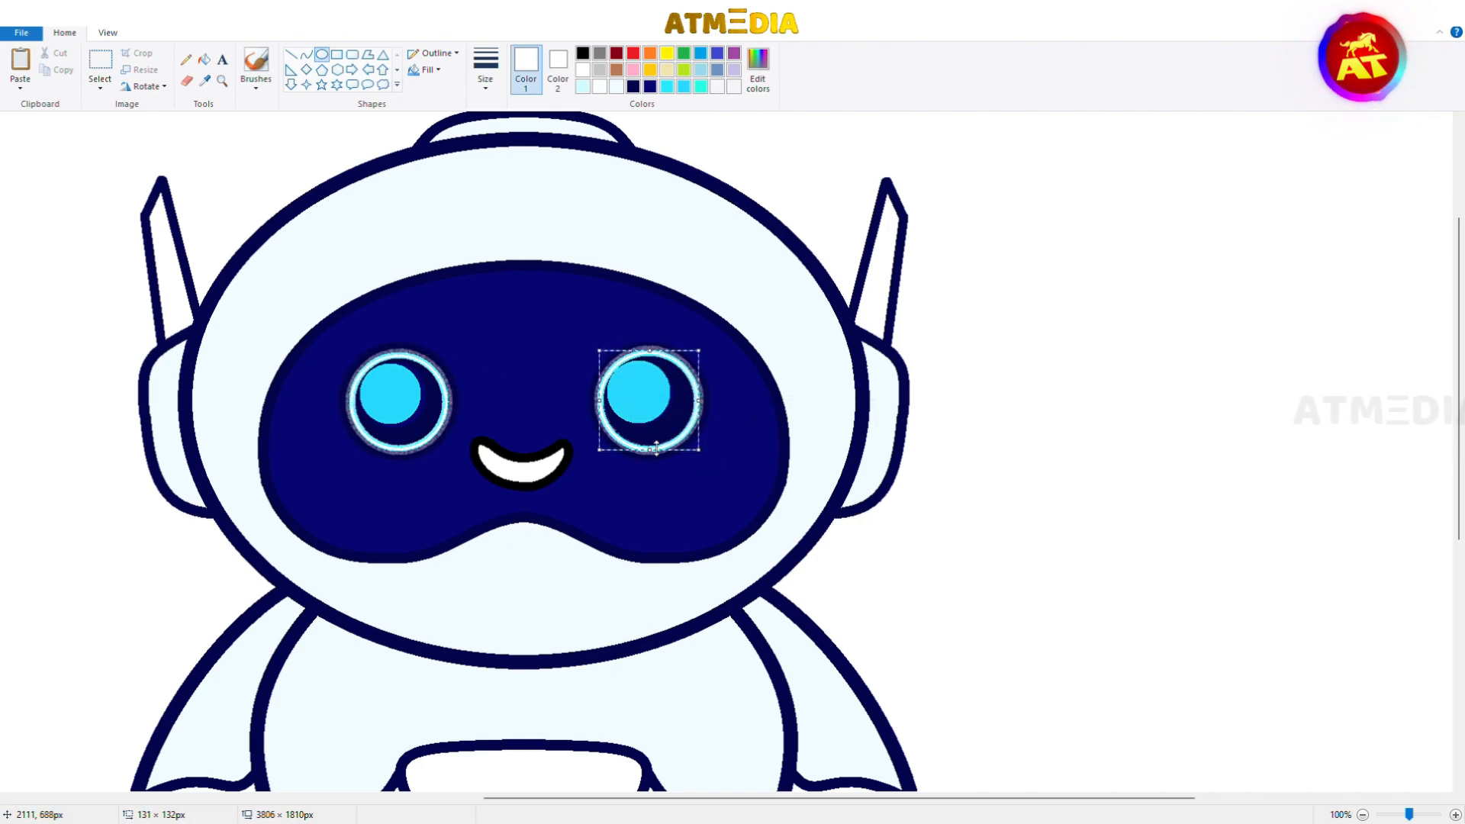
Step: Fill the smile with light blue and recolour its outline dark navy
{"action": "left_click", "coordinate": [567, 450]}
{"action": "left_click", "coordinate": [684, 86]}
{"action": "left_click", "coordinate": [542, 470]}
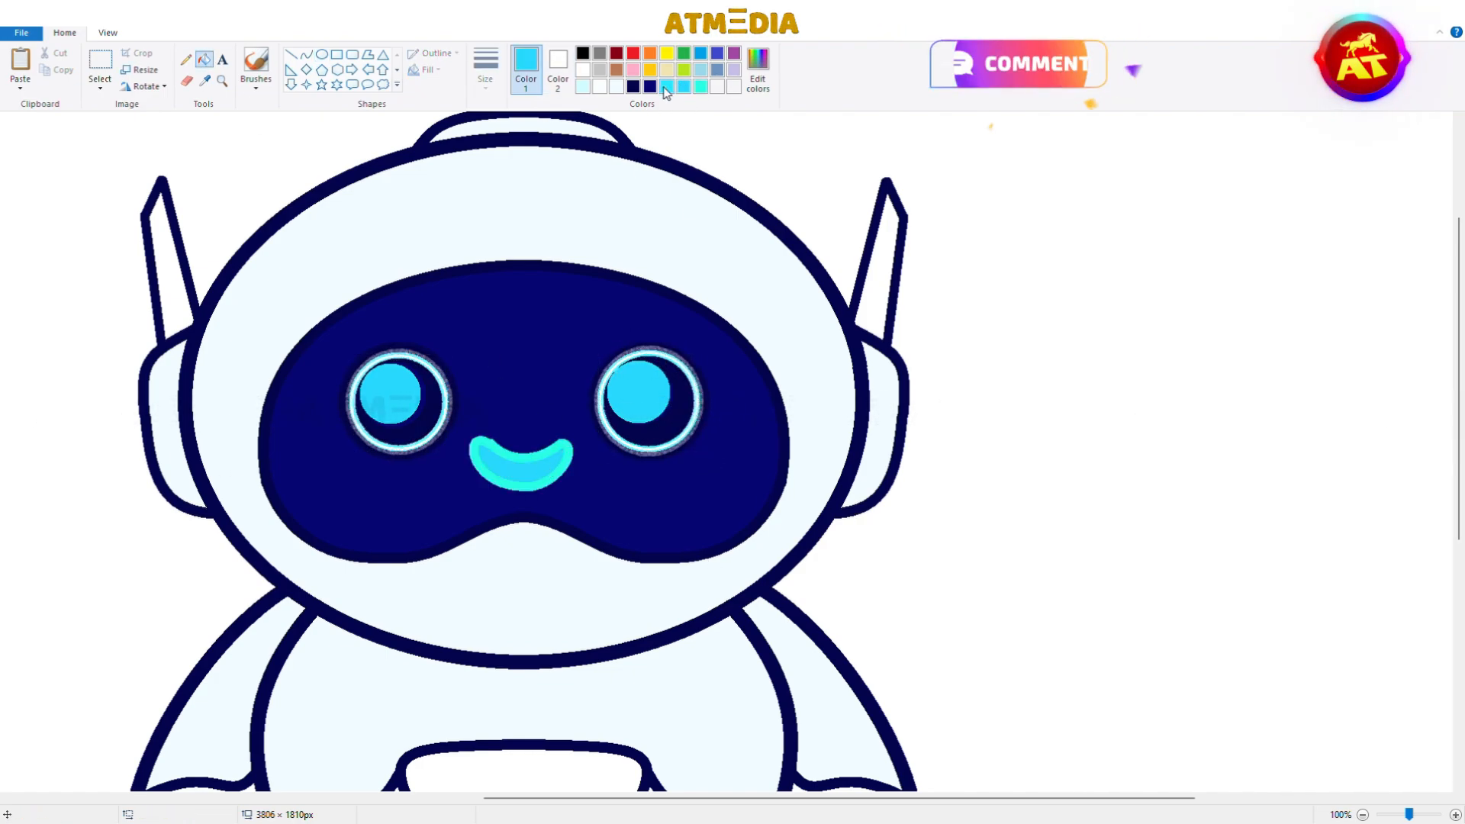
{"action": "left_click", "coordinate": [634, 87]}
{"action": "left_click", "coordinate": [568, 452]}
Step: Add turquoise and white curved highlights inside the smile
{"action": "left_click", "coordinate": [700, 86]}
{"action": "left_click", "coordinate": [583, 69]}
{"action": "left_click", "coordinate": [307, 54]}
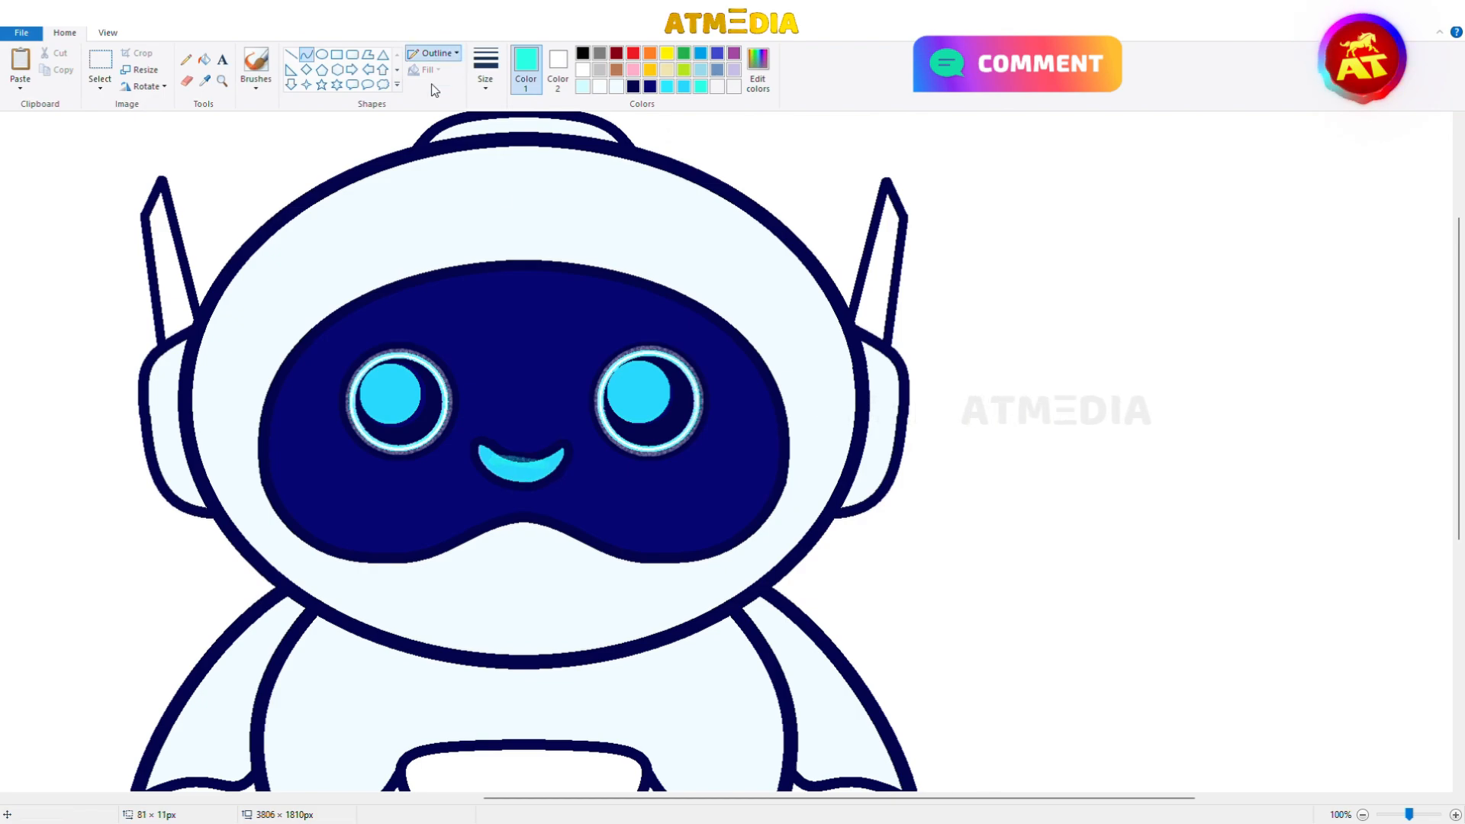
{"action": "mouse_move", "coordinate": [493, 464]}
{"action": "left_mouse_down"}
{"action": "mouse_move", "coordinate": [526, 482]}
{"action": "mouse_move", "coordinate": [543, 466]}
{"action": "left_mouse_up"}
{"action": "left_click", "coordinate": [530, 481]}
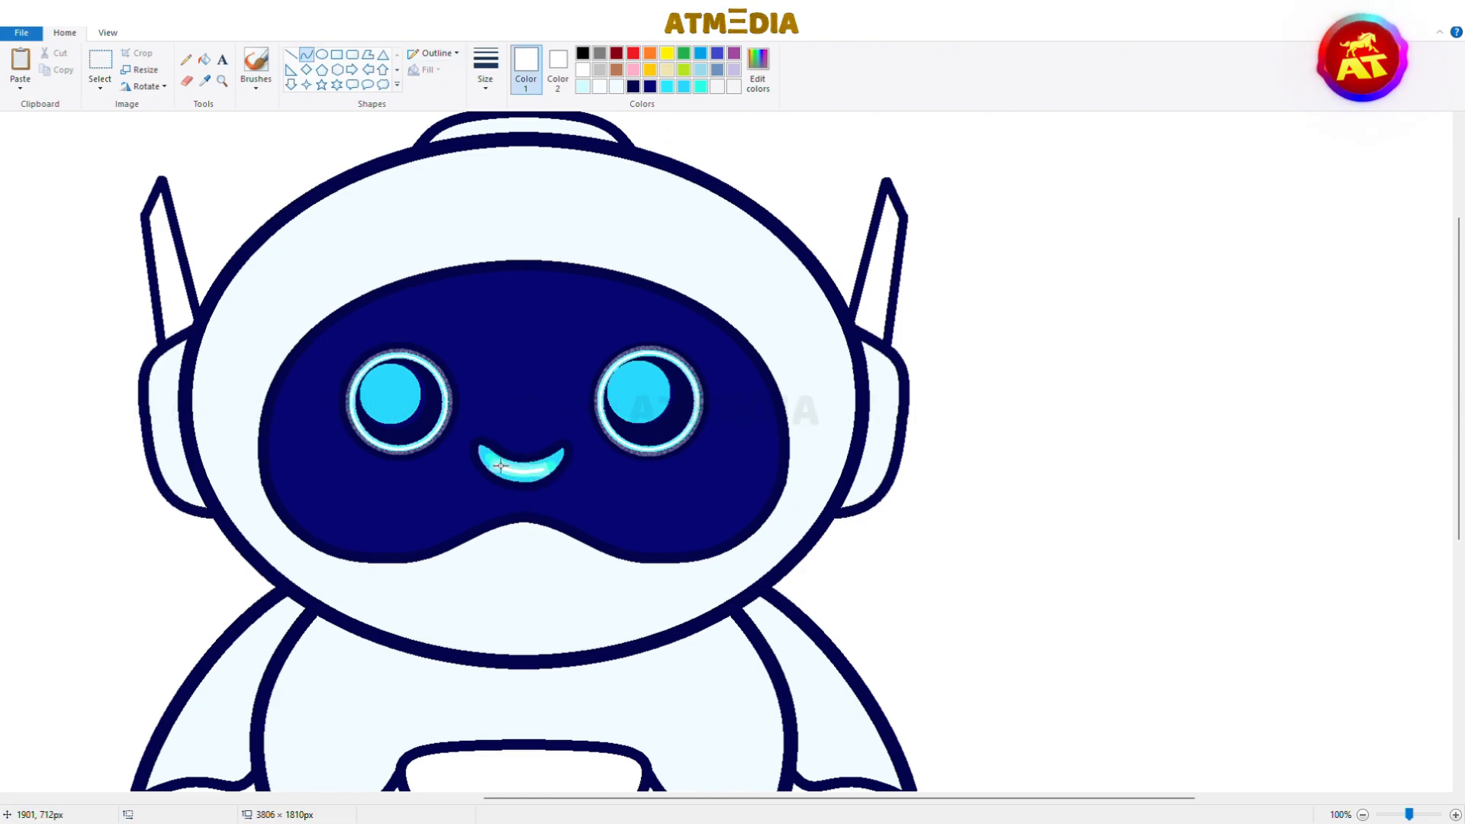
{"action": "scroll", "coordinate": [923, 716], "scroll_direction": "down", "scroll_amount": 1}
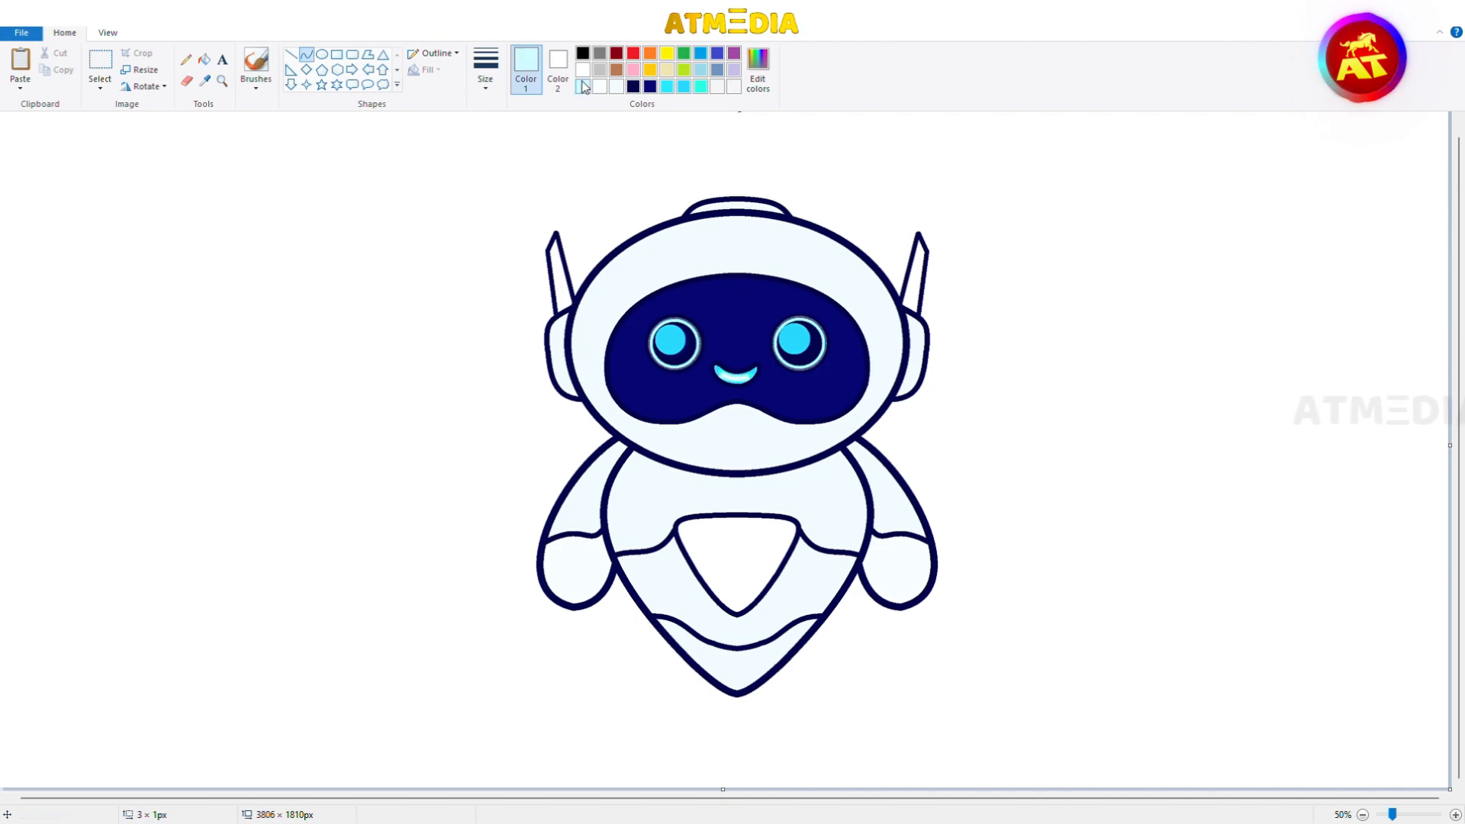
Step: Draw an oval about 847 by 617 px inside the head outline and shade the rim around it pale cyan
{"action": "scroll", "coordinate": [530, 489], "scroll_direction": "up", "scroll_amount": 1}
{"action": "left_click_drag", "start_coordinate": [553, 798], "coordinate": [1046, 798]}
{"action": "scroll", "coordinate": [763, 489], "scroll_direction": "down", "scroll_amount": 2}
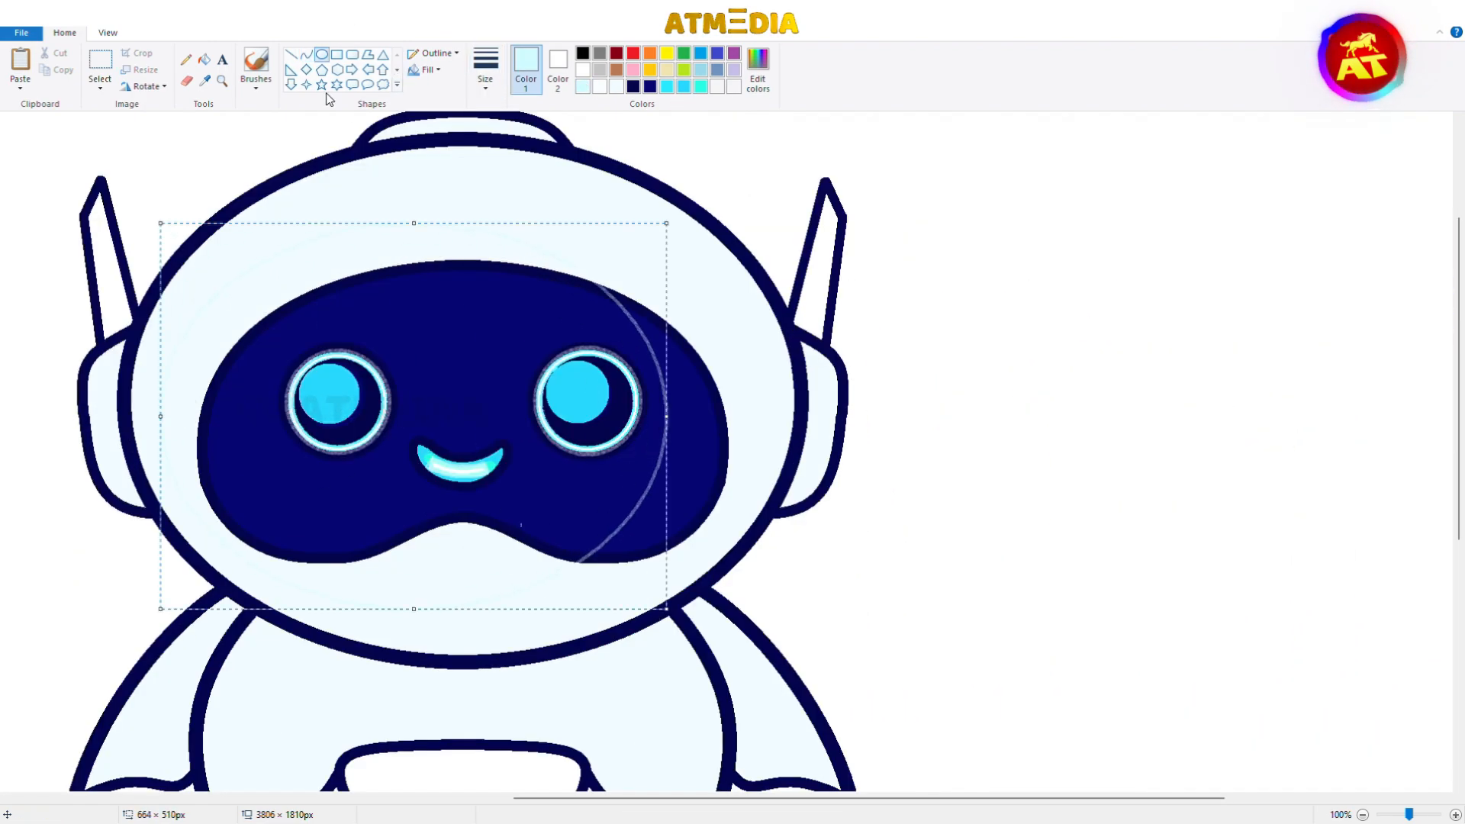
{"action": "left_click", "coordinate": [435, 54]}
{"action": "left_click", "coordinate": [450, 90]}
{"action": "left_click_drag", "start_coordinate": [355, 363], "coordinate": [337, 344]}
{"action": "left_click_drag", "start_coordinate": [648, 396], "coordinate": [787, 396]}
{"action": "left_click_drag", "start_coordinate": [464, 203], "coordinate": [464, 150]}
{"action": "left_click_drag", "start_coordinate": [463, 306], "coordinate": [467, 316]}
{"action": "left_click_drag", "start_coordinate": [468, 599], "coordinate": [468, 627]}
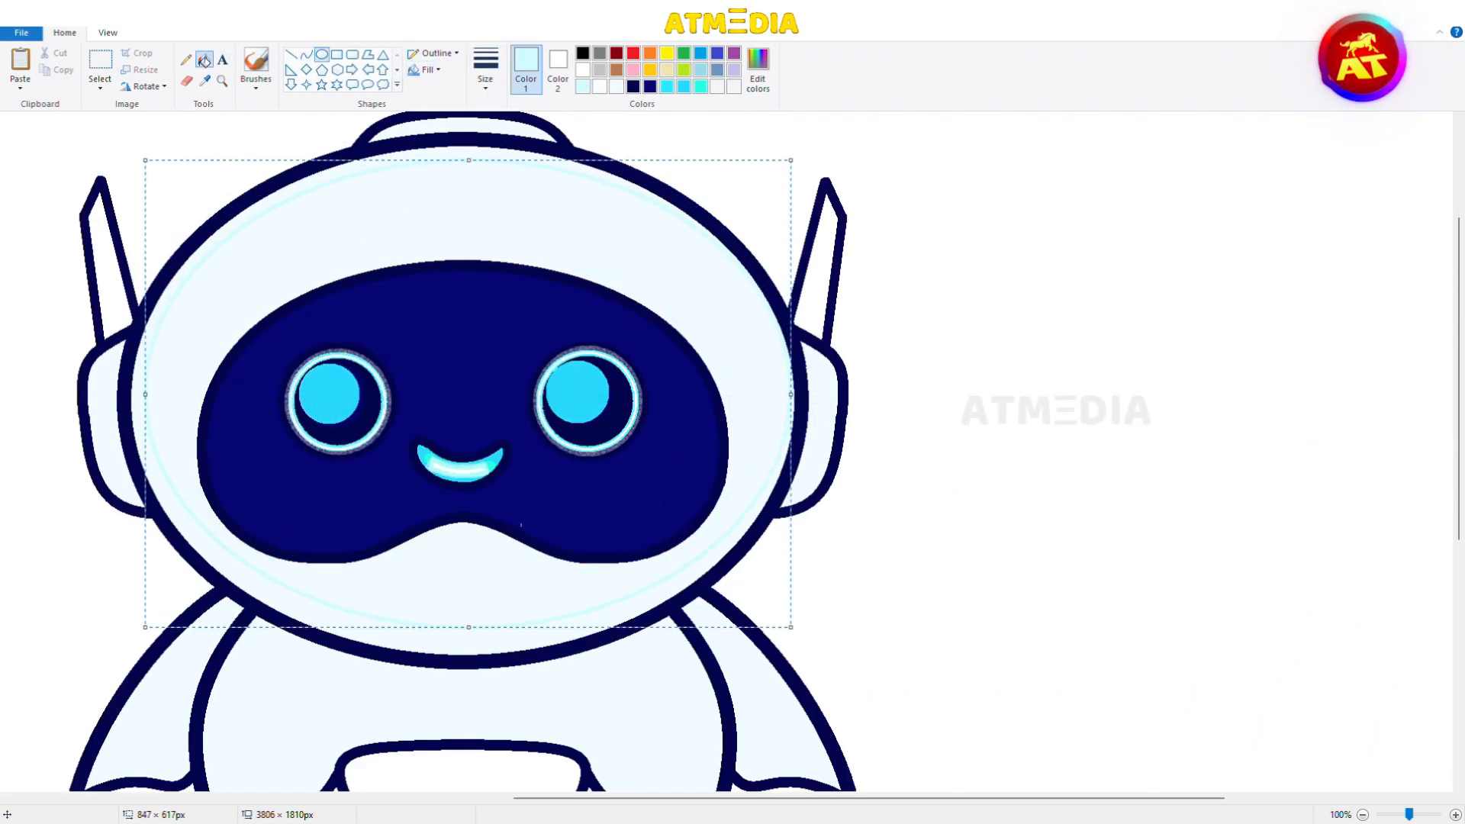
{"action": "left_click", "coordinate": [204, 60]}
Step: Fill the body's bottom tip, the chest triangle and both hands with bright light blue
{"action": "scroll", "coordinate": [229, 251], "scroll_direction": "down", "scroll_amount": 4}
{"action": "left_click", "coordinate": [463, 709]}
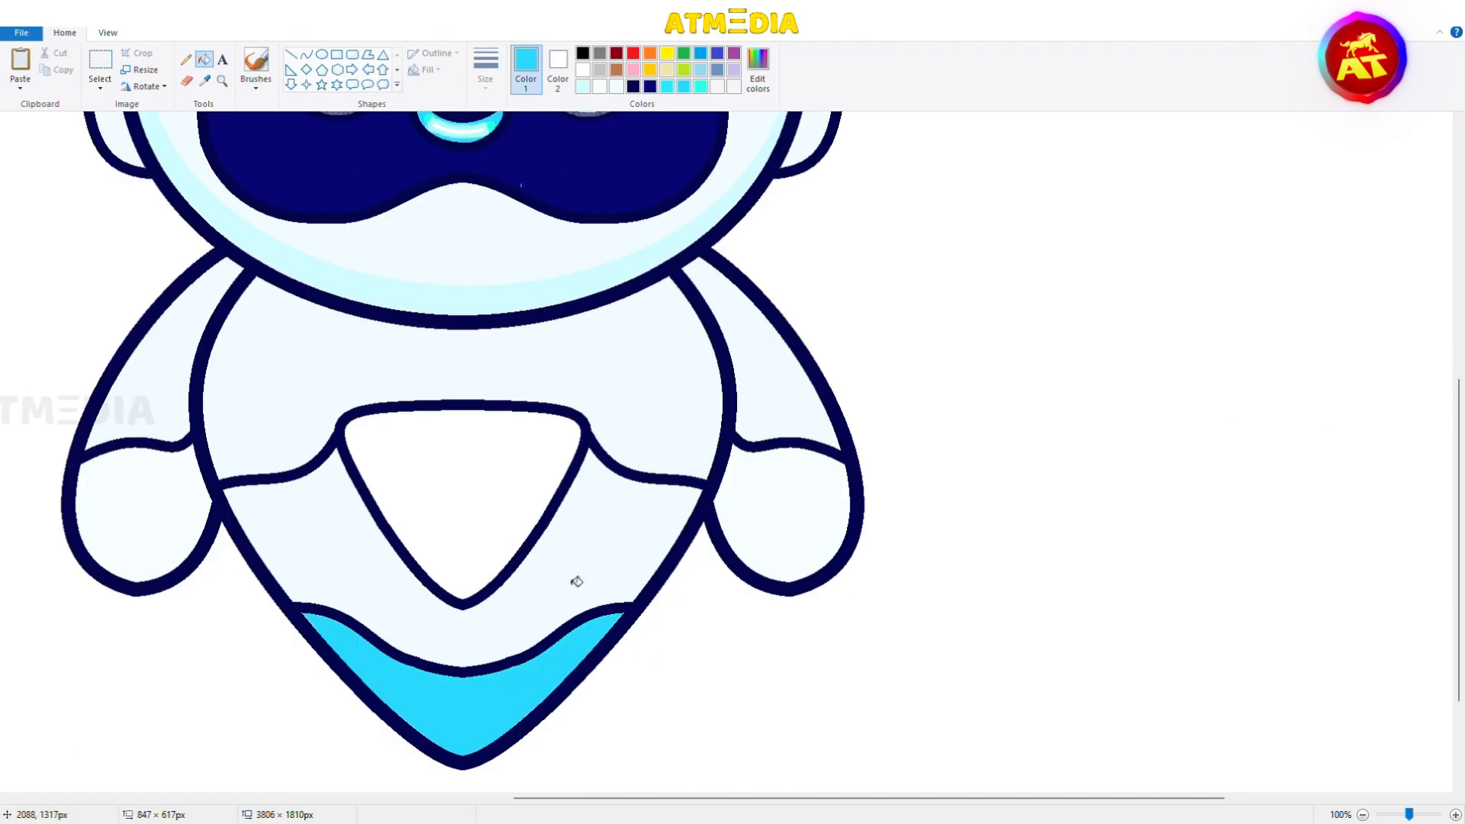
{"action": "left_click", "coordinate": [462, 488]}
{"action": "left_click", "coordinate": [142, 519]}
{"action": "left_click", "coordinate": [805, 513]}
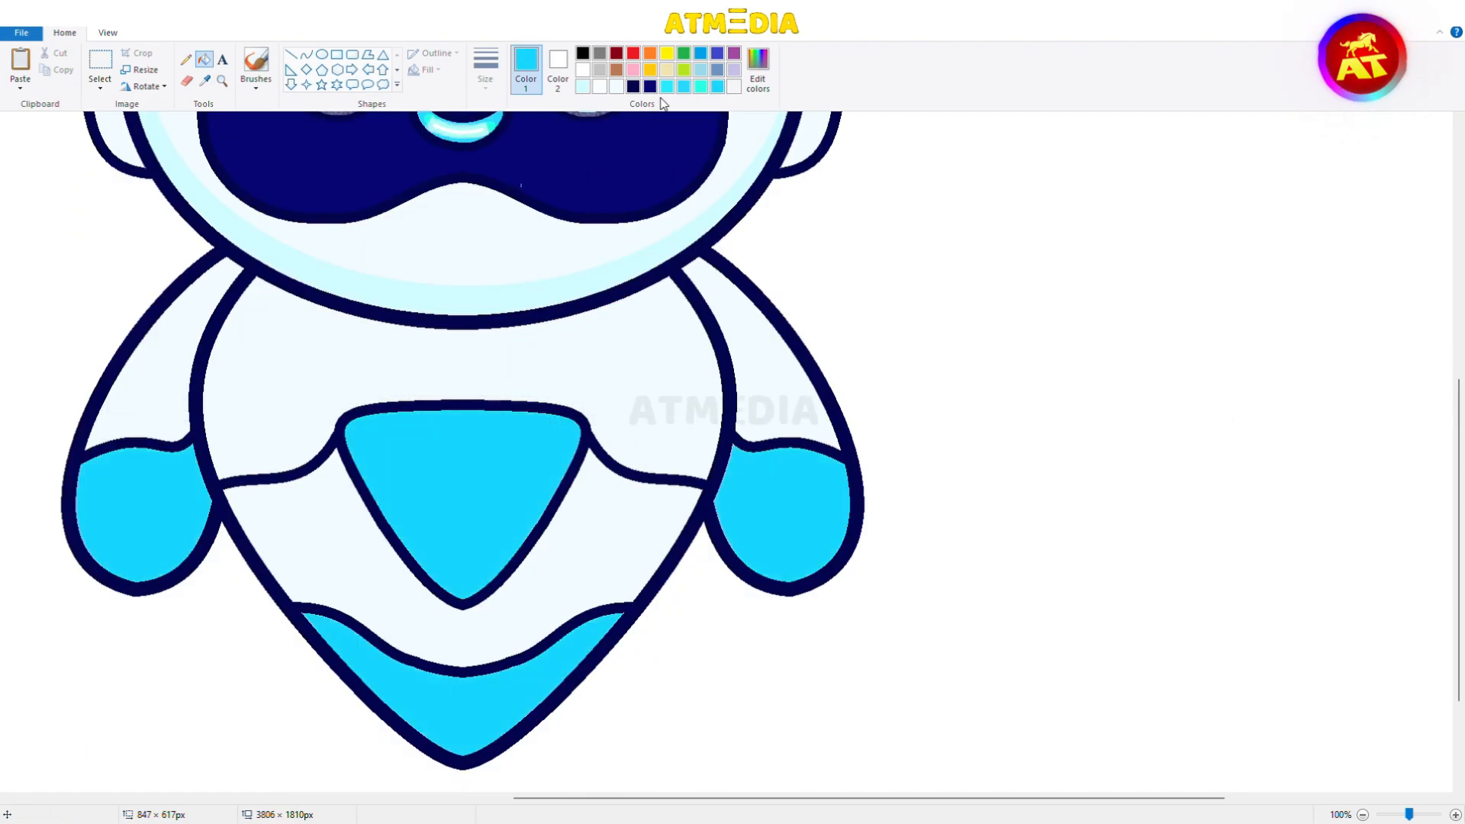
Step: Draw a smaller rounded turquoise triangle with curves inside the chest triangle and fill it turquoise
{"action": "left_click", "coordinate": [700, 86]}
{"action": "left_click", "coordinate": [306, 54]}
{"action": "left_click_drag", "start_coordinate": [436, 440], "coordinate": [458, 579]}
{"action": "left_click_drag", "start_coordinate": [445, 489], "coordinate": [369, 421]}
{"action": "key", "text": "ctrl+z"}
{"action": "left_click_drag", "start_coordinate": [460, 422], "coordinate": [460, 580]}
{"action": "left_click_drag", "start_coordinate": [461, 488], "coordinate": [345, 422]}
{"action": "left_click_drag", "start_coordinate": [382, 488], "coordinate": [349, 466]}
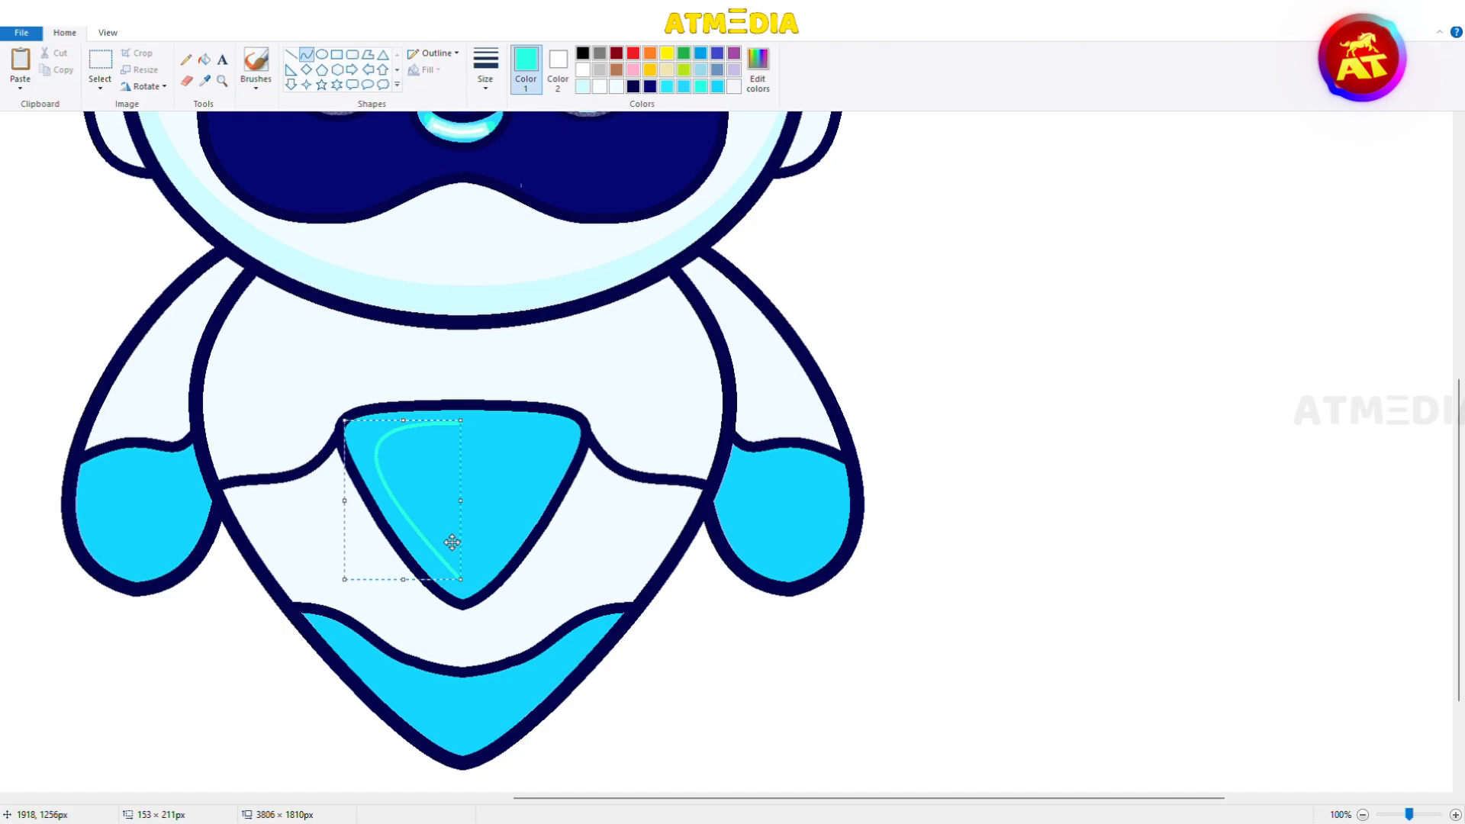
{"action": "left_click_drag", "start_coordinate": [578, 428], "coordinate": [573, 488]}
{"action": "left_click", "coordinate": [204, 59]}
{"action": "left_click", "coordinate": [436, 481]}
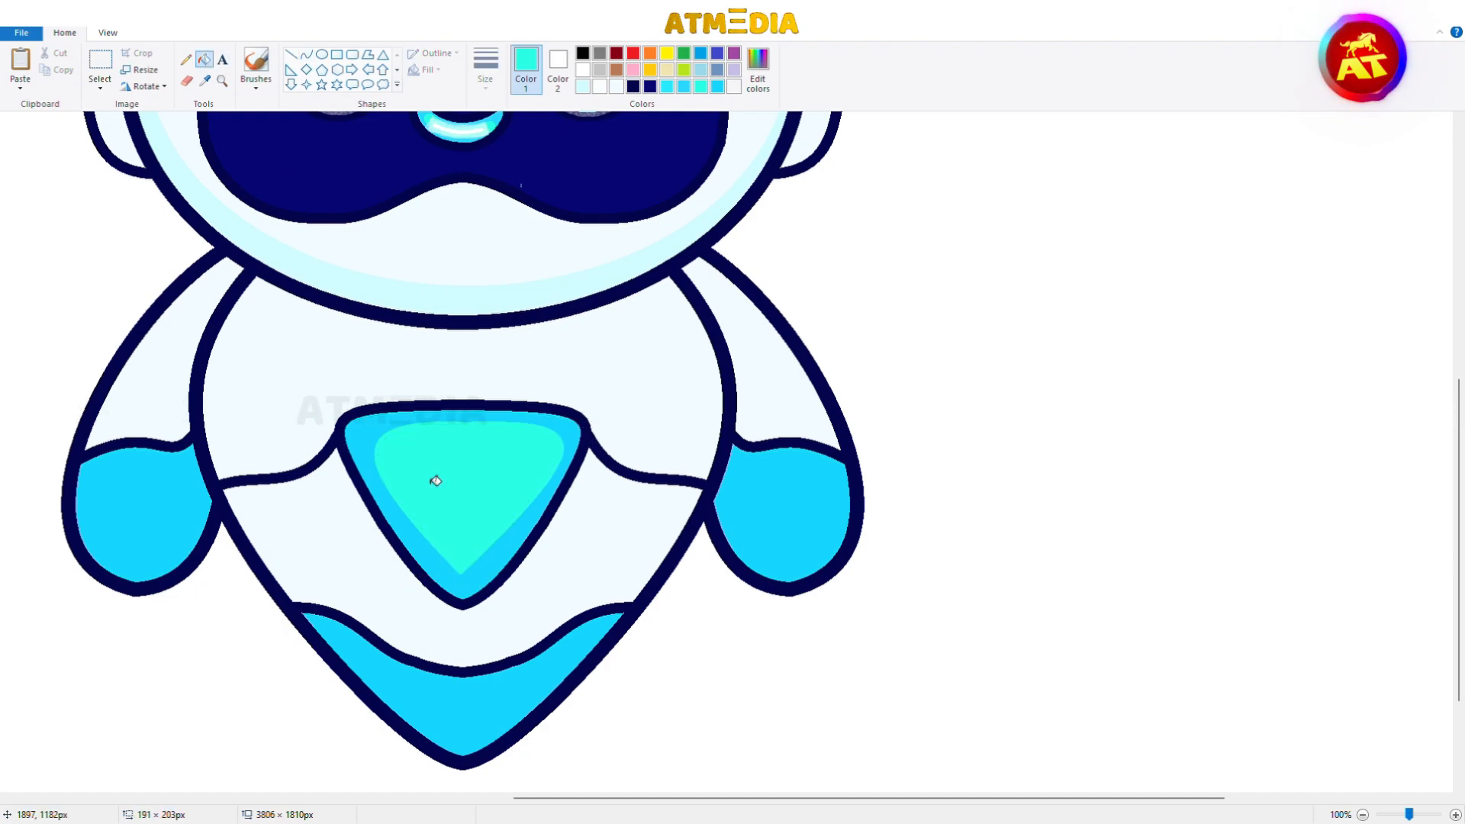
Step: Add curved turquoise highlights to the outer sides of both hands and the left side of the body's bottom tip
{"action": "mouse_move", "coordinate": [809, 521]}
{"action": "left_mouse_down"}
{"action": "mouse_move", "coordinate": [756, 527]}
{"action": "mouse_move", "coordinate": [851, 508]}
{"action": "left_mouse_up"}
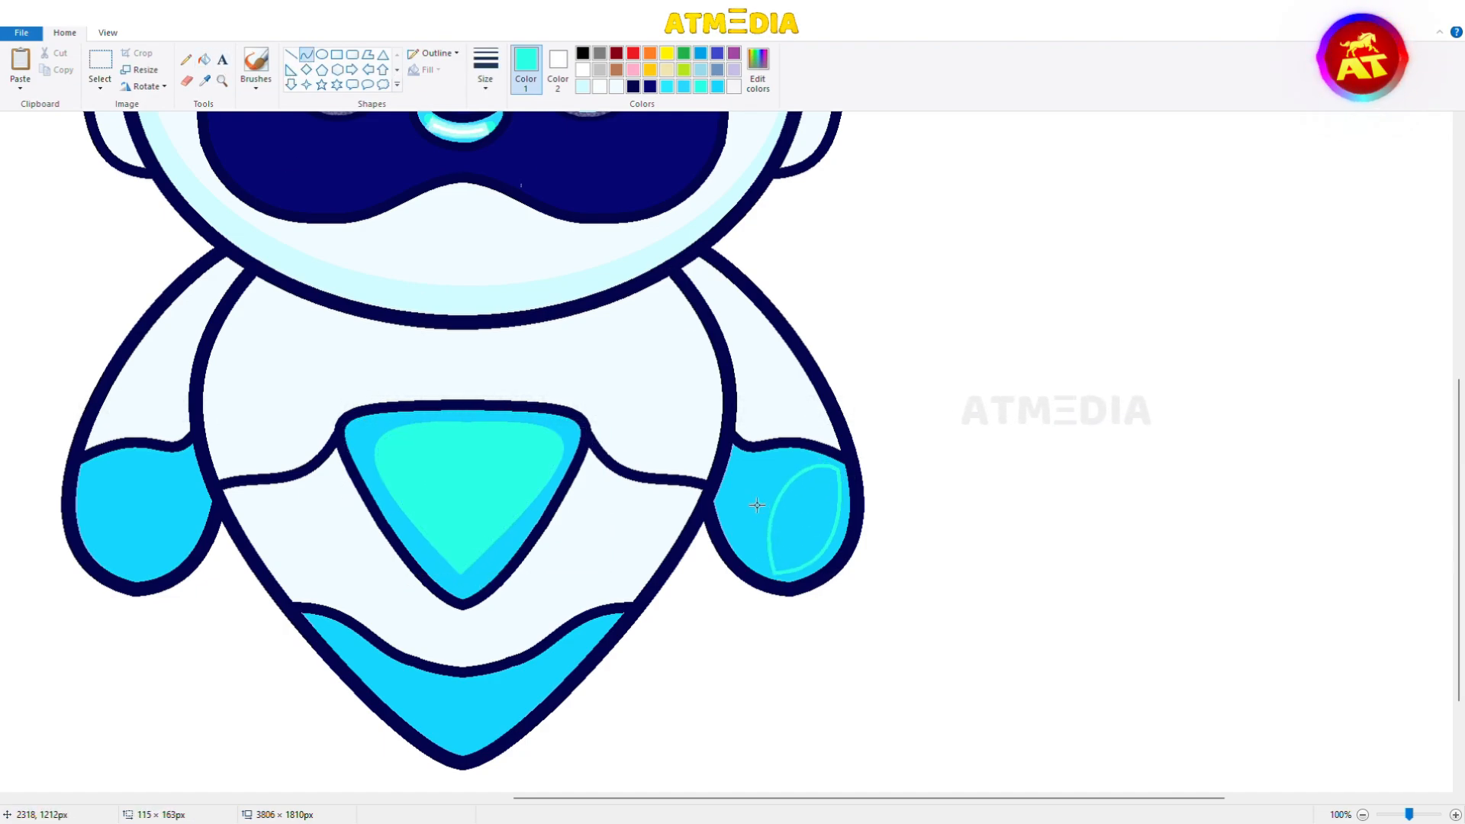
{"action": "mouse_move", "coordinate": [92, 466]}
{"action": "left_mouse_down"}
{"action": "mouse_move", "coordinate": [170, 564]}
{"action": "mouse_move", "coordinate": [100, 476]}
{"action": "left_mouse_up"}
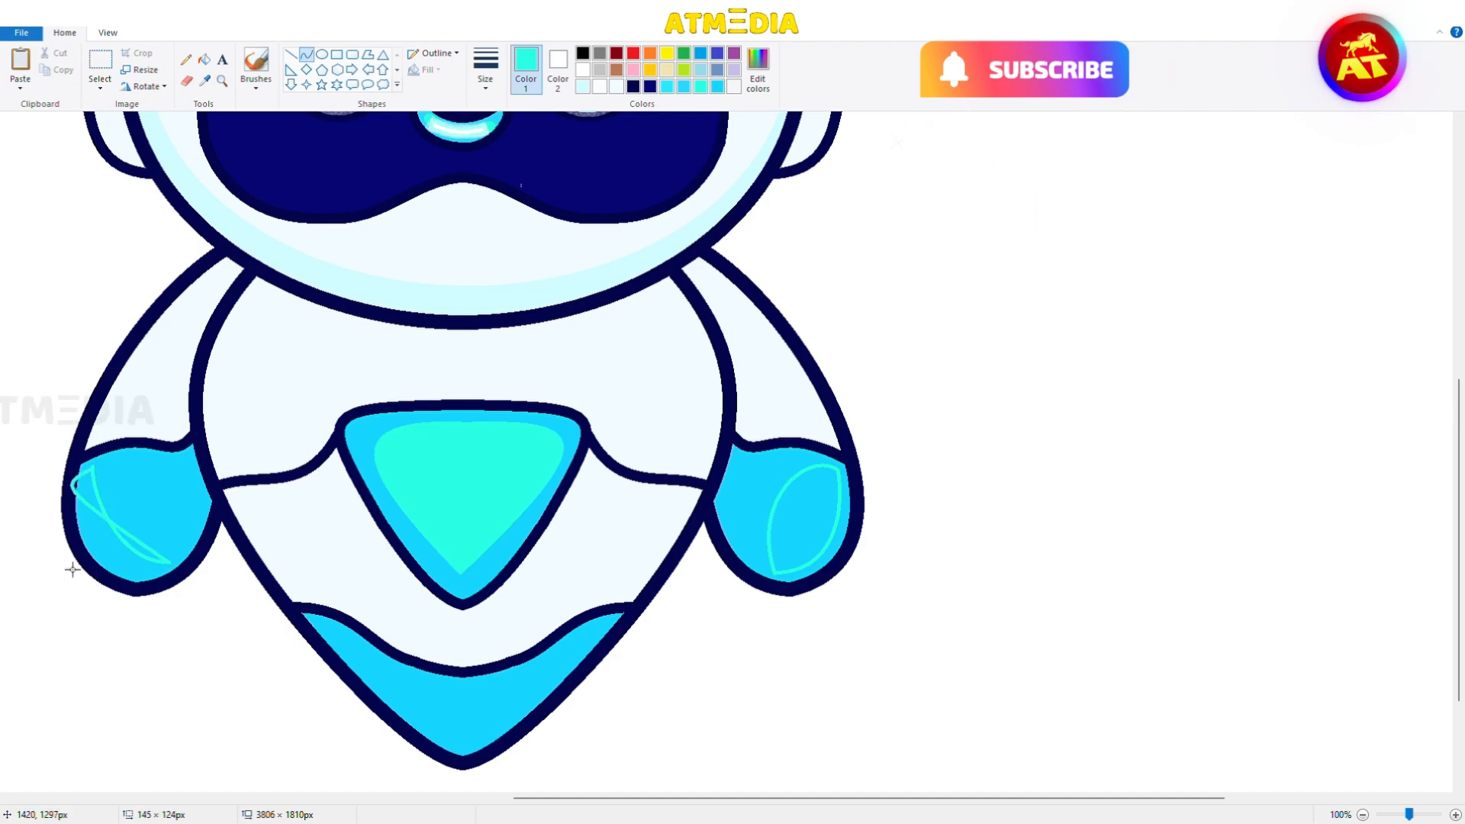
{"action": "left_click_drag", "start_coordinate": [72, 569], "coordinate": [76, 568]}
{"action": "scroll", "coordinate": [382, 534], "scroll_direction": "down", "scroll_amount": 2}
{"action": "left_click_drag", "start_coordinate": [332, 469], "coordinate": [404, 520]}
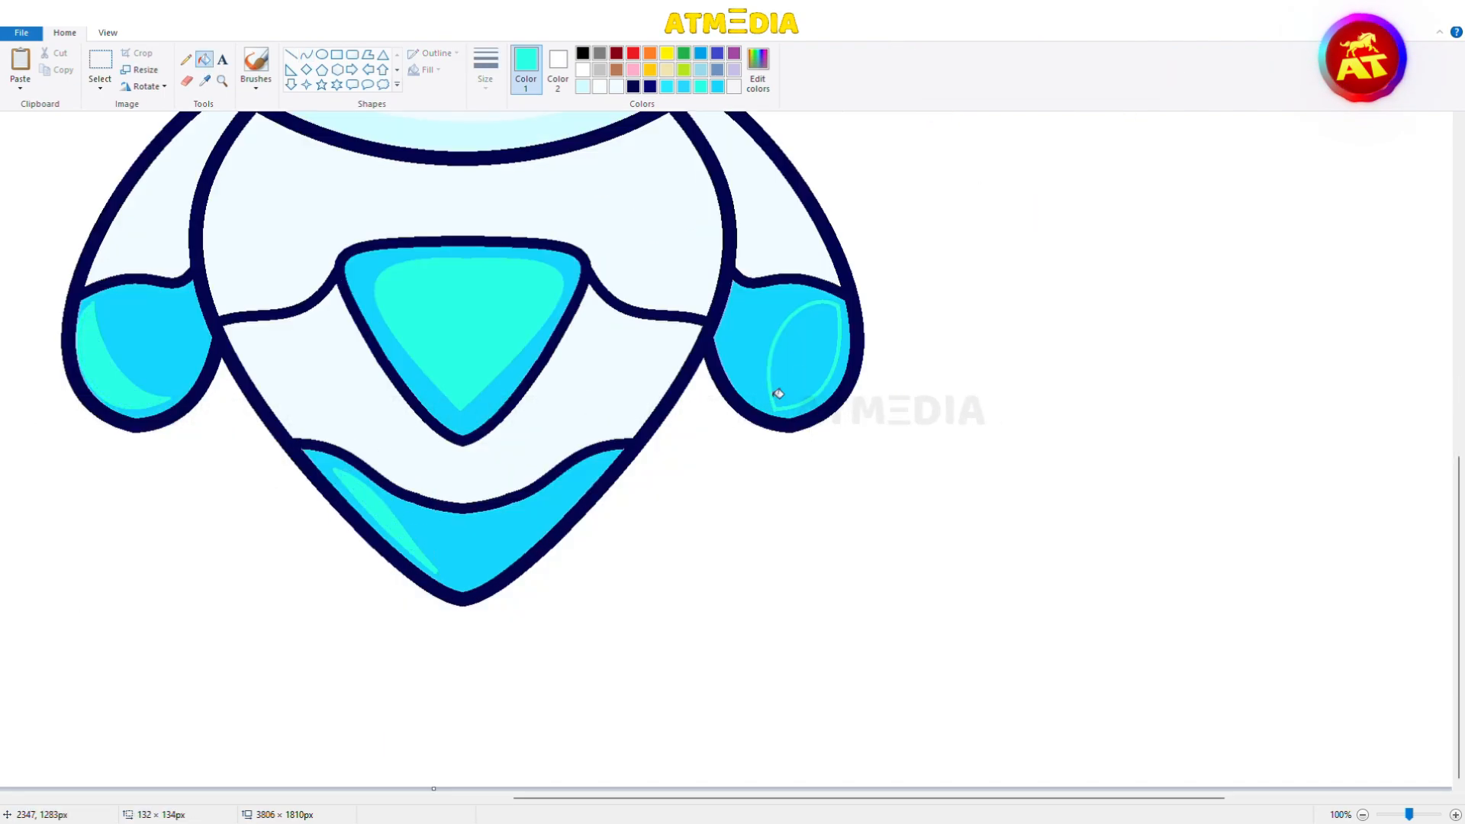
{"action": "scroll", "coordinate": [392, 442], "scroll_direction": "up", "scroll_amount": 2}
Step: Shade the right of the bottom tip, the inner sides of the hands and the chest triangle's left edge darker blue
{"action": "left_click", "coordinate": [717, 85]}
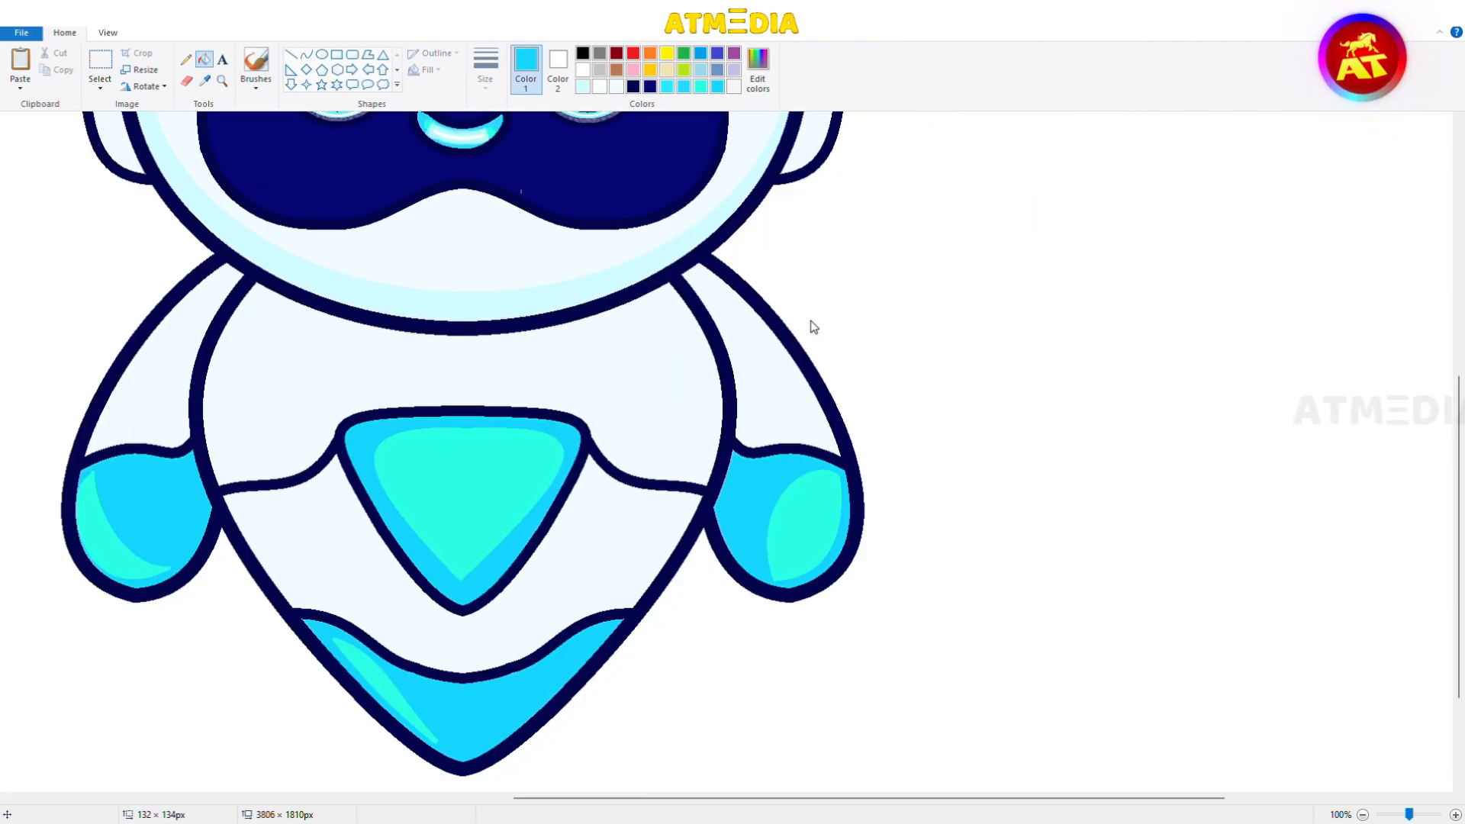
{"action": "left_click_drag", "start_coordinate": [484, 563], "coordinate": [599, 464]}
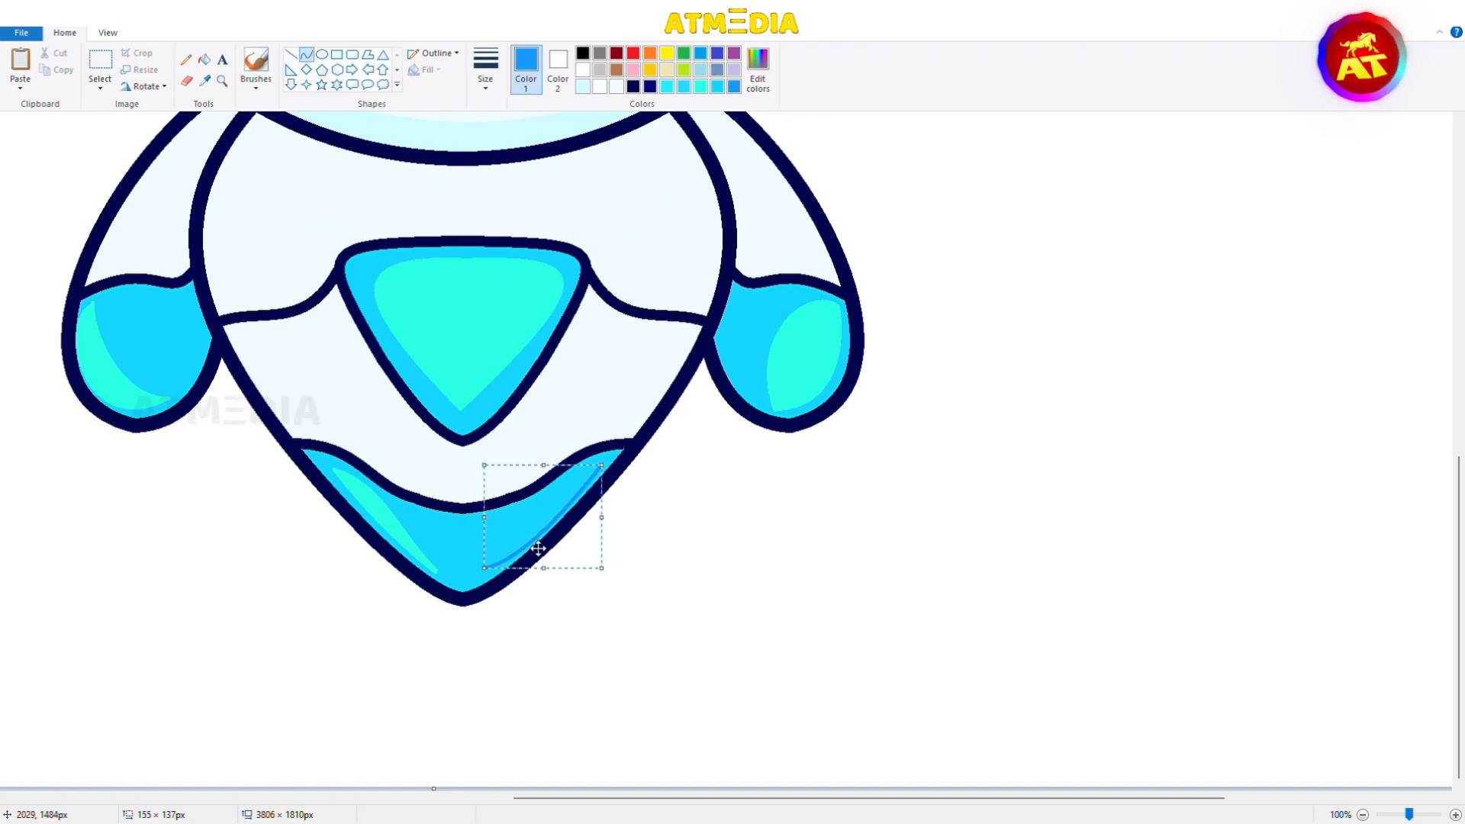
{"action": "left_click_drag", "start_coordinate": [538, 548], "coordinate": [556, 486]}
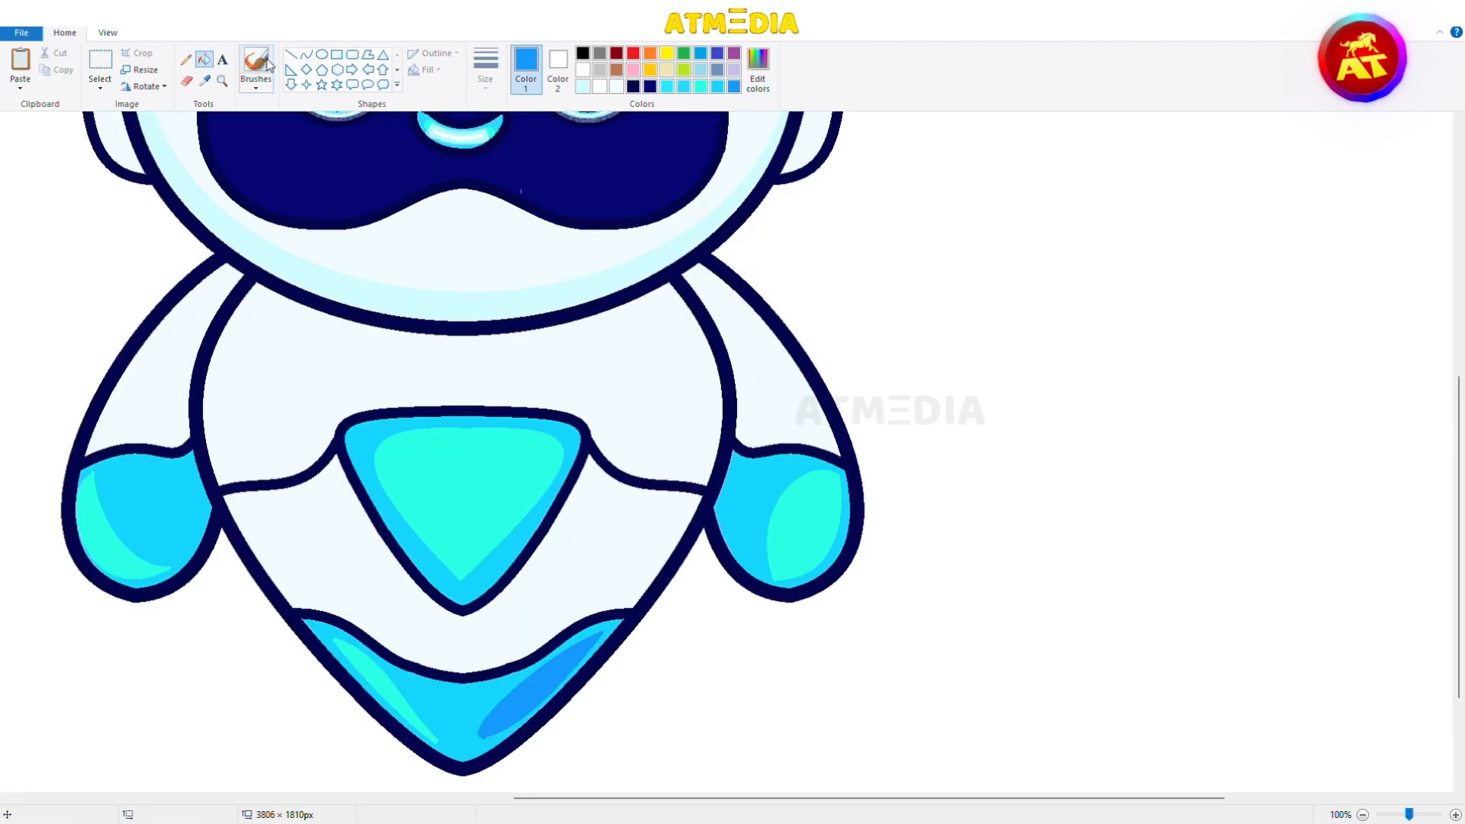
{"action": "mouse_move", "coordinate": [736, 467]}
{"action": "left_mouse_down"}
{"action": "mouse_move", "coordinate": [753, 556]}
{"action": "mouse_move", "coordinate": [719, 513]}
{"action": "left_mouse_up"}
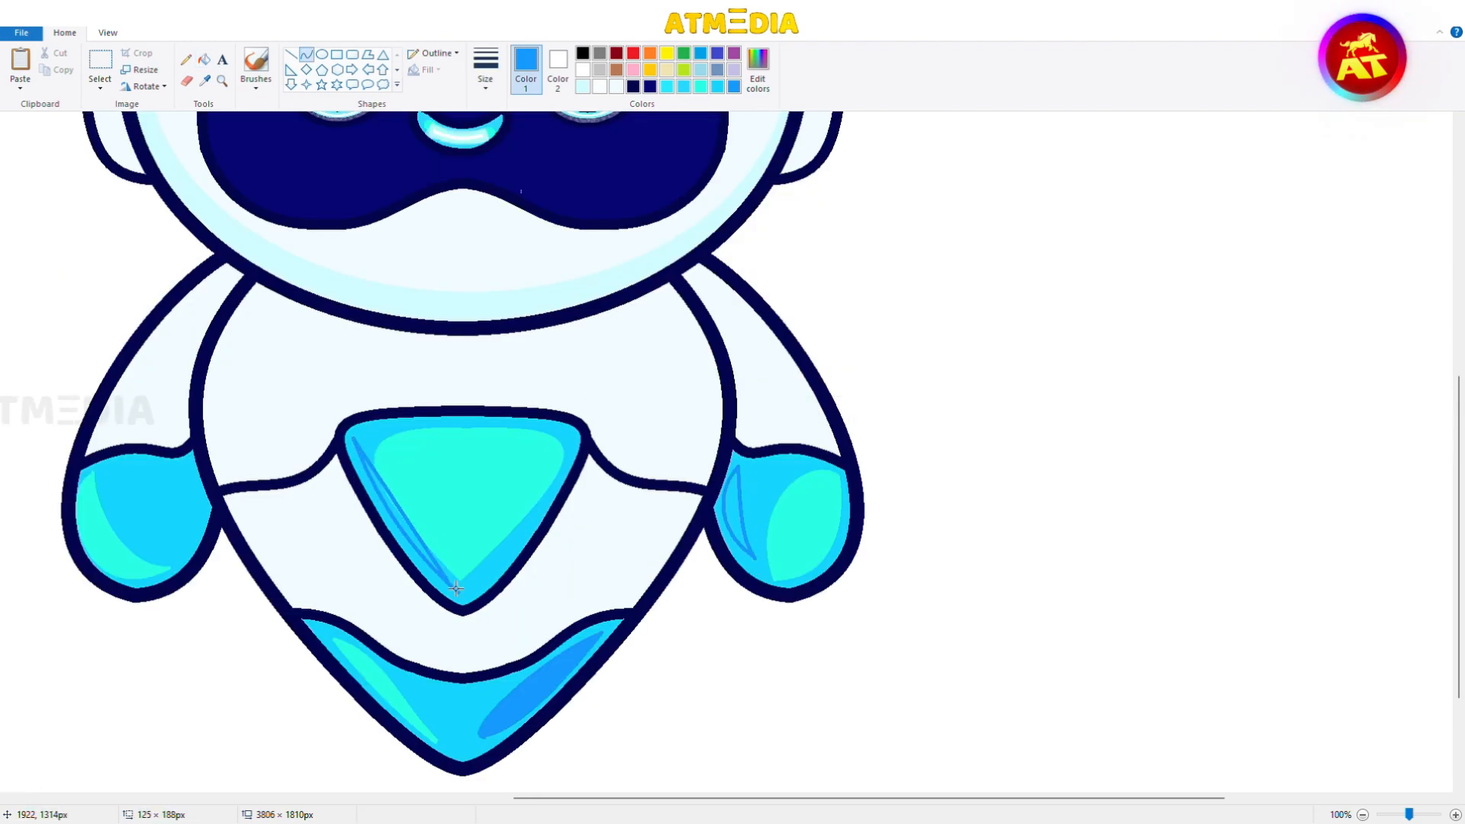
{"action": "left_click_drag", "start_coordinate": [456, 589], "coordinate": [423, 588]}
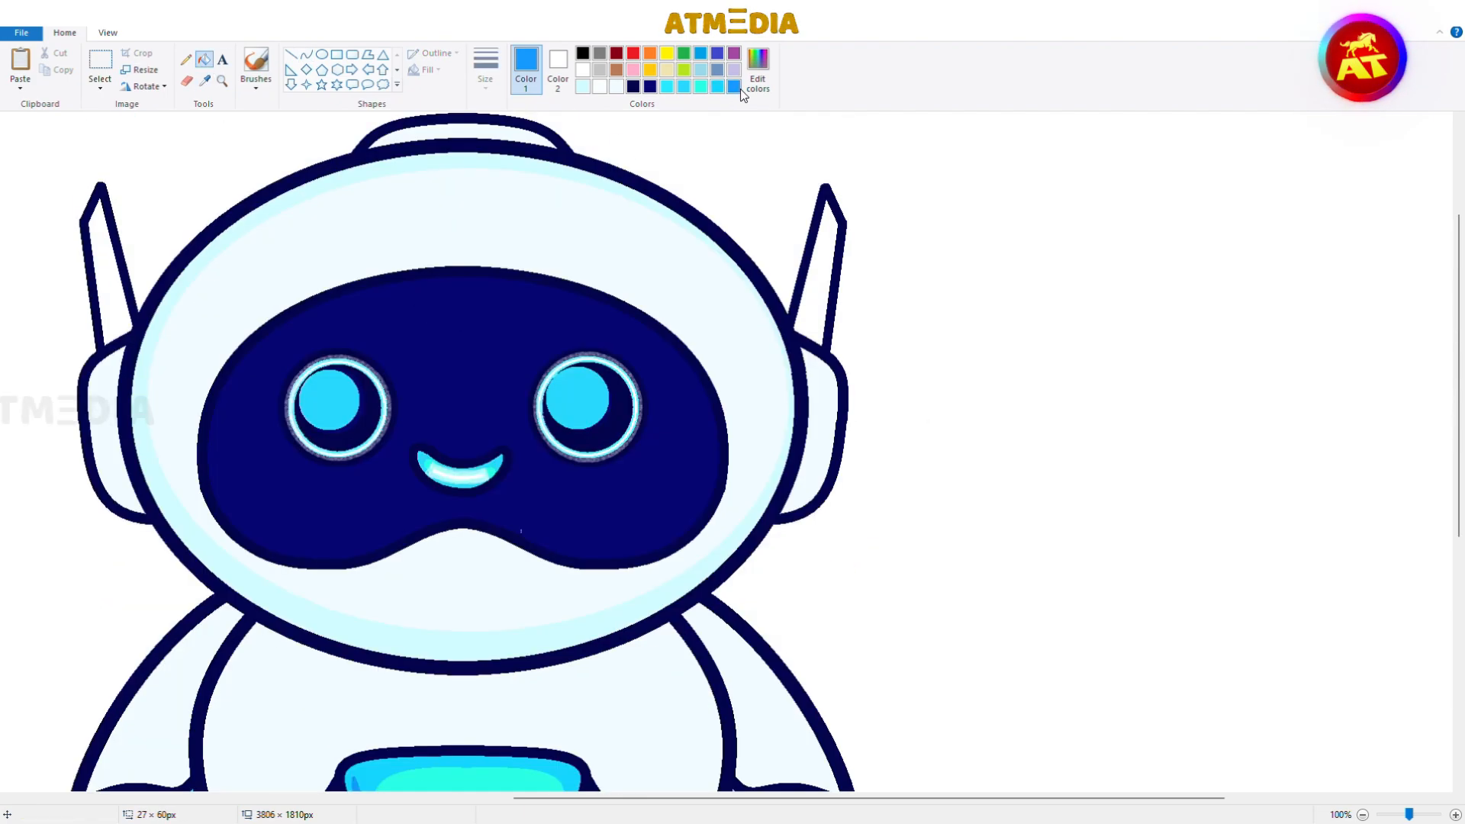
Step: Fill both antennas turquoise and add blue shading lines along their length
{"action": "left_click", "coordinate": [701, 86]}
{"action": "left_click", "coordinate": [109, 267]}
{"action": "left_click", "coordinate": [795, 325]}
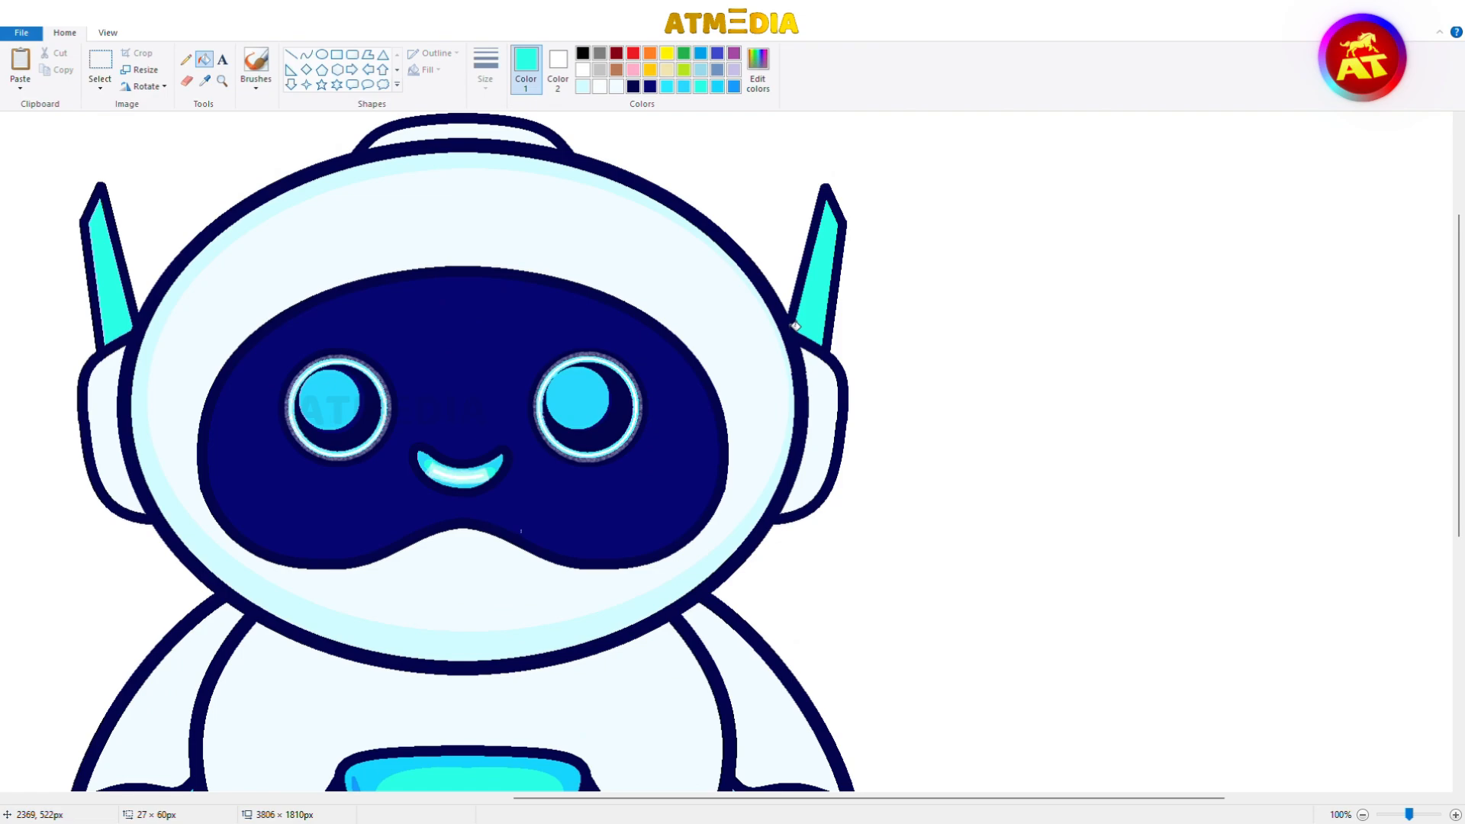
{"action": "left_click_drag", "start_coordinate": [831, 224], "coordinate": [816, 330]}
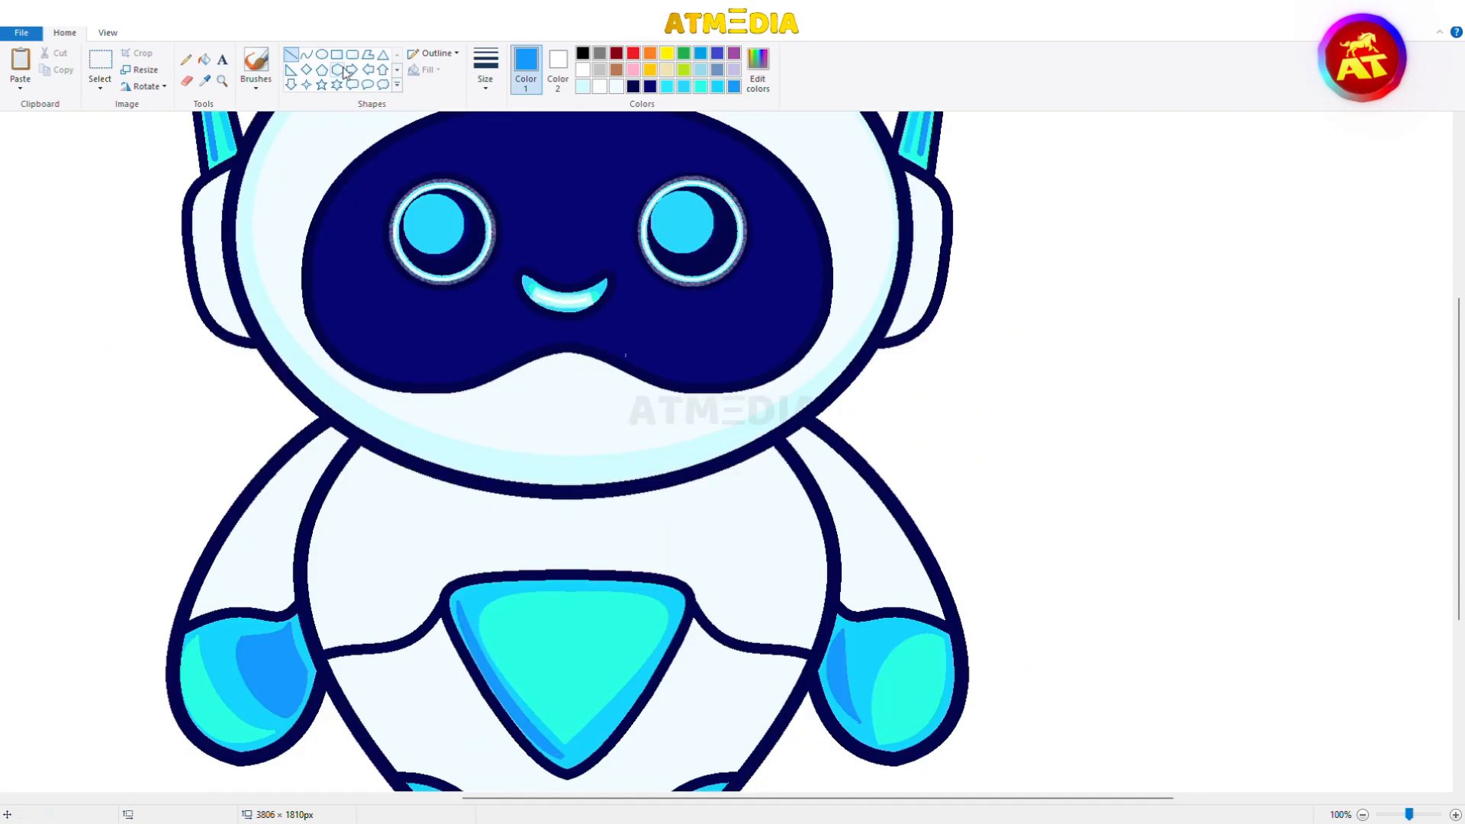
Step: Shade the inner sides of both ear pieces and both arms with curved pale cyan areas
{"action": "left_click_drag", "start_coordinate": [218, 209], "coordinate": [196, 245]}
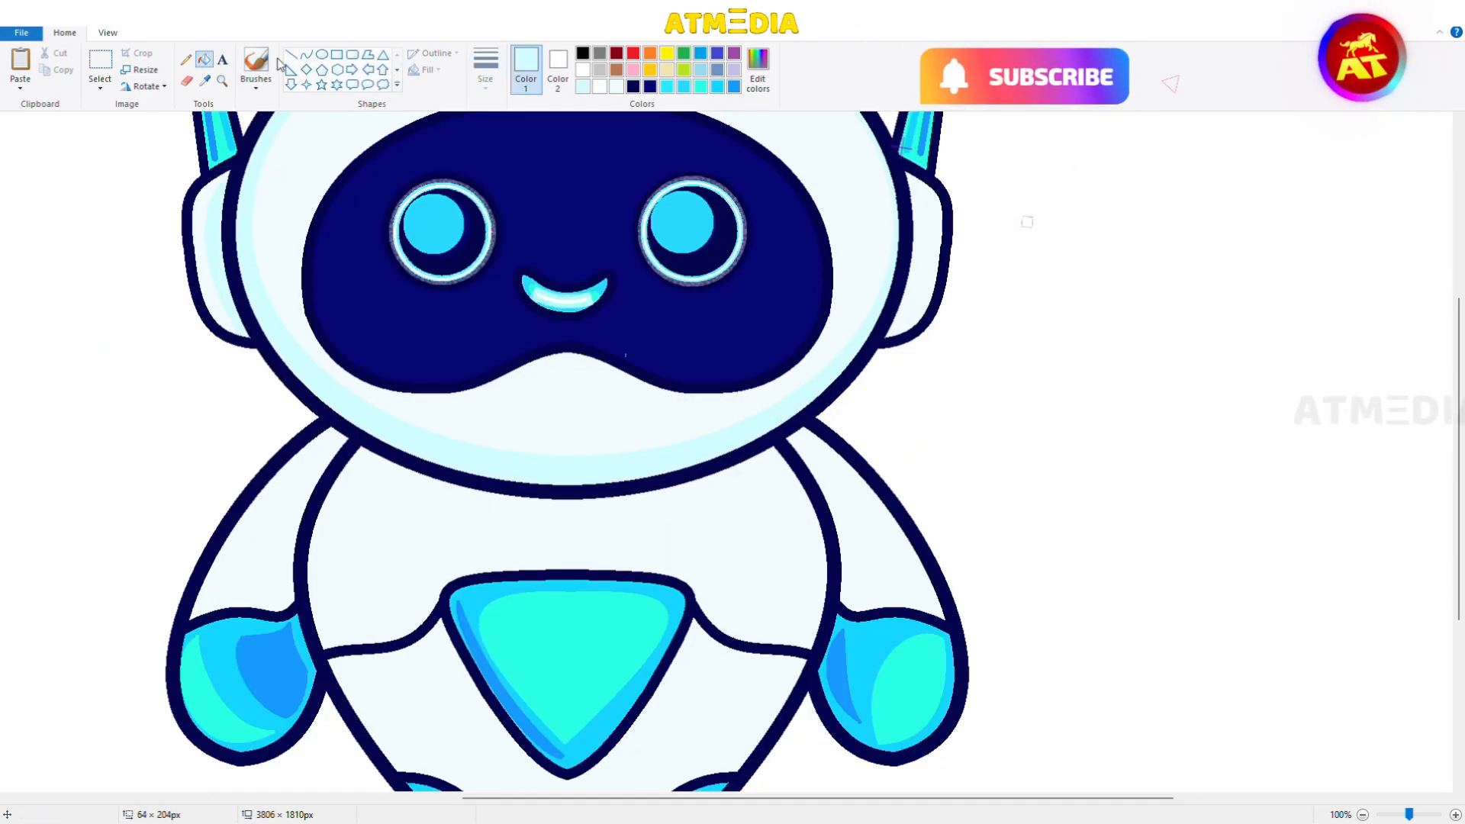
{"action": "left_click_drag", "start_coordinate": [917, 184], "coordinate": [920, 334]}
{"action": "scroll", "coordinate": [720, 255], "scroll_direction": "down", "scroll_amount": 2}
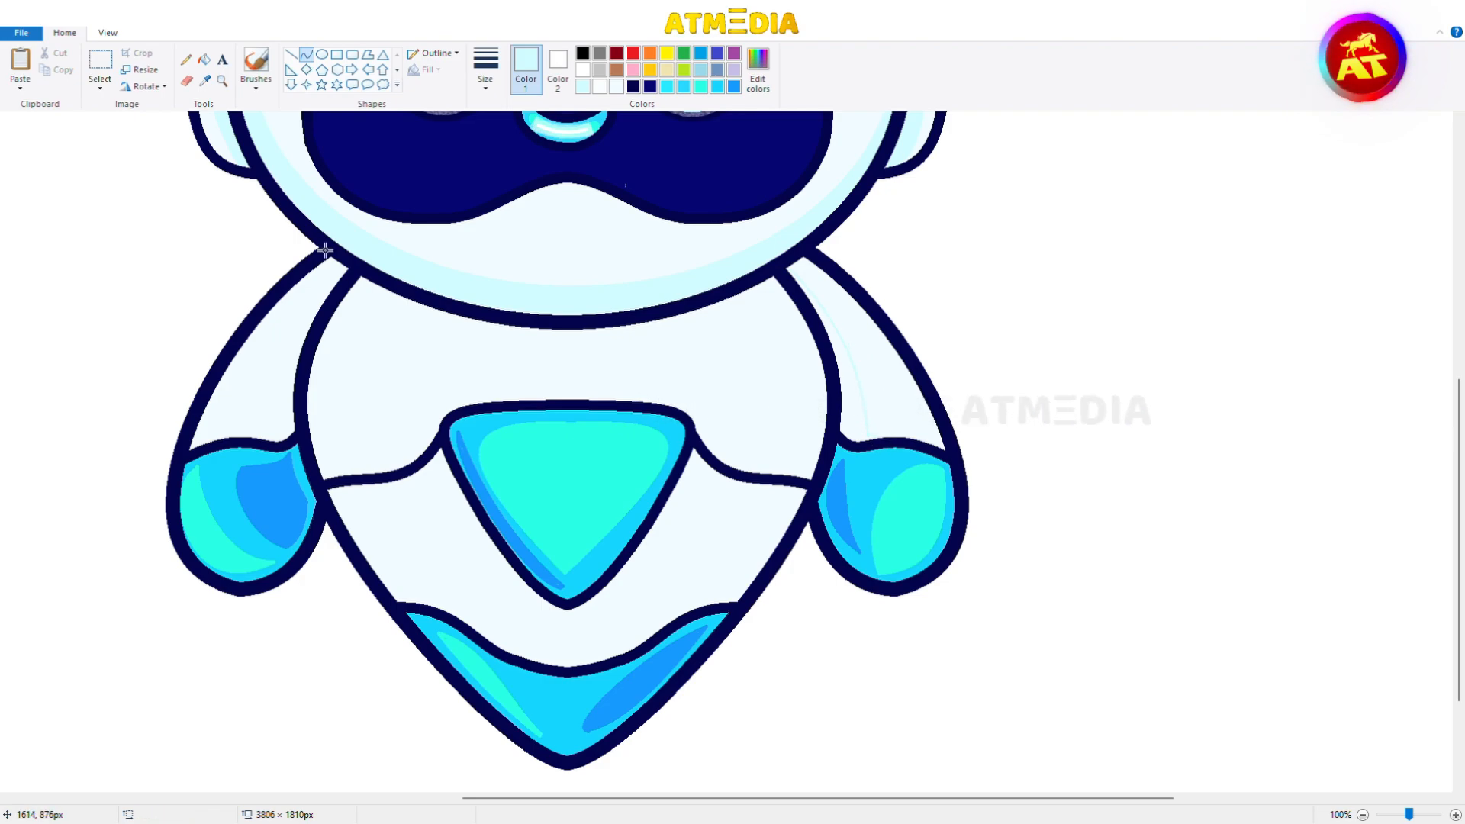
{"action": "left_click_drag", "start_coordinate": [343, 271], "coordinate": [262, 430]}
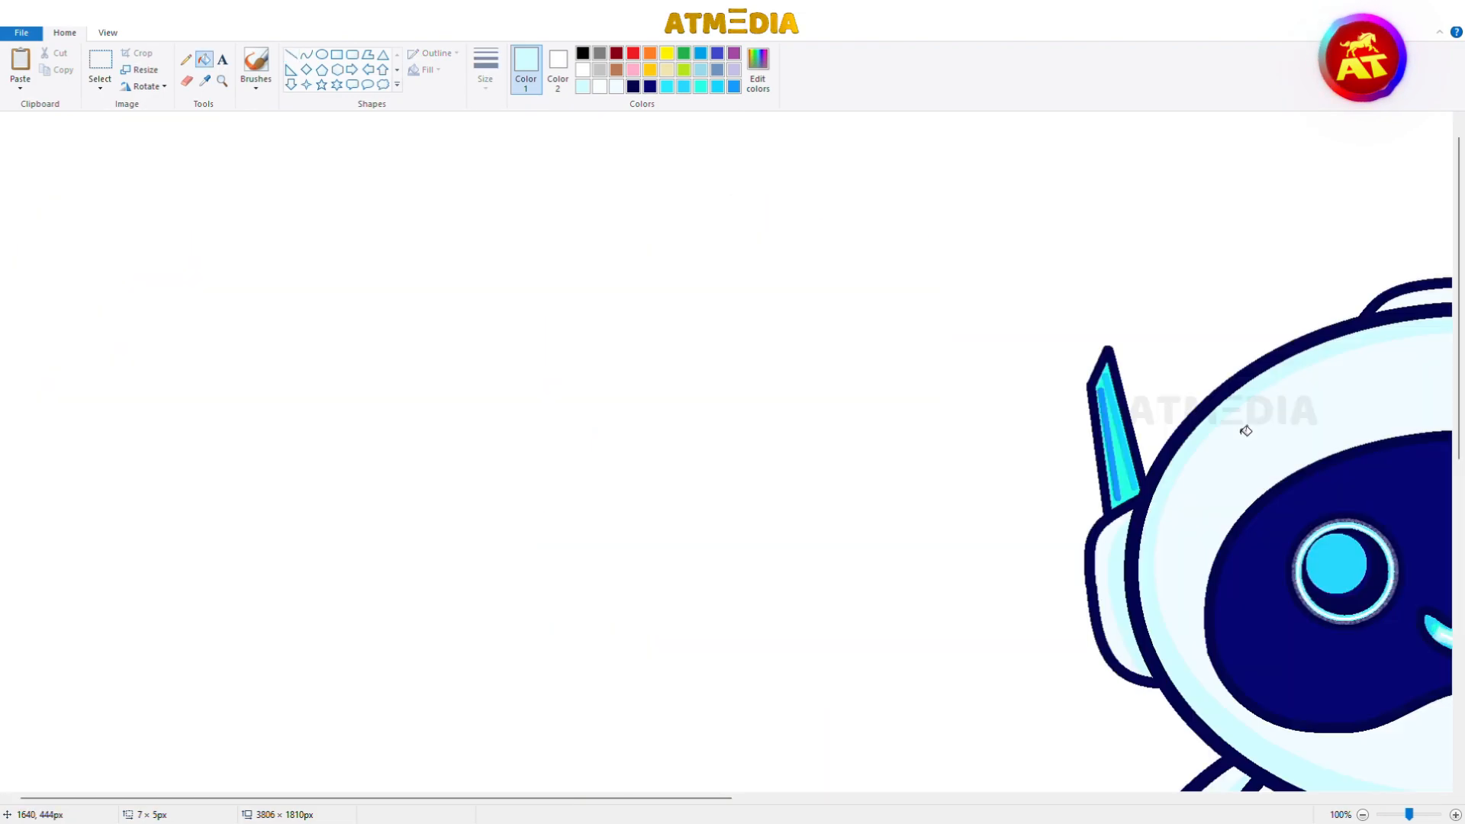
{"action": "scroll", "coordinate": [1246, 431], "scroll_direction": "down", "scroll_amount": 1, "text": "ctrl"}
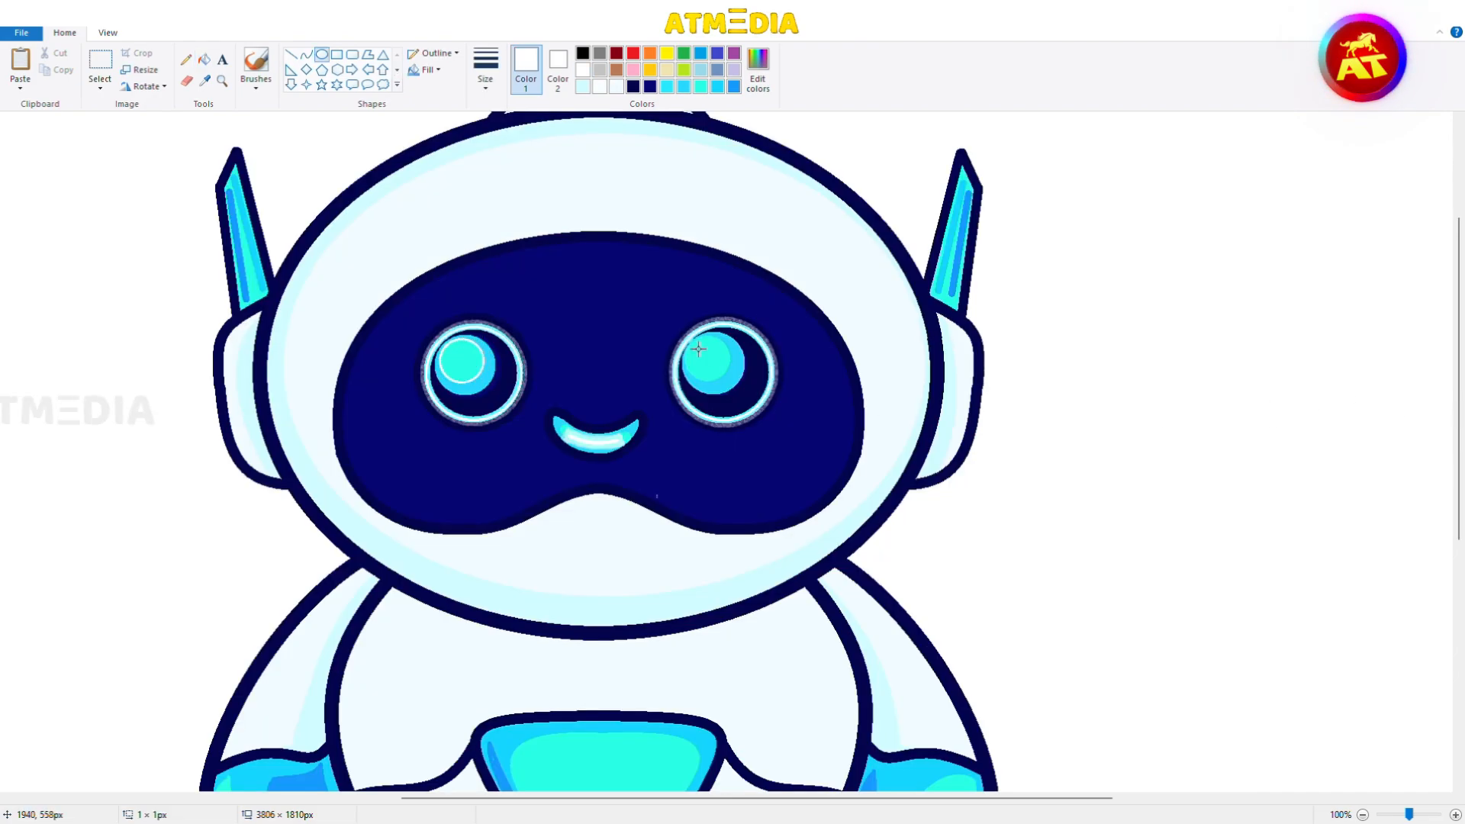
Step: Outline the right eye's turquoise highlight with a white circle, and add small eye glints and white antenna lines
{"action": "left_click_drag", "start_coordinate": [686, 336], "coordinate": [729, 379]}
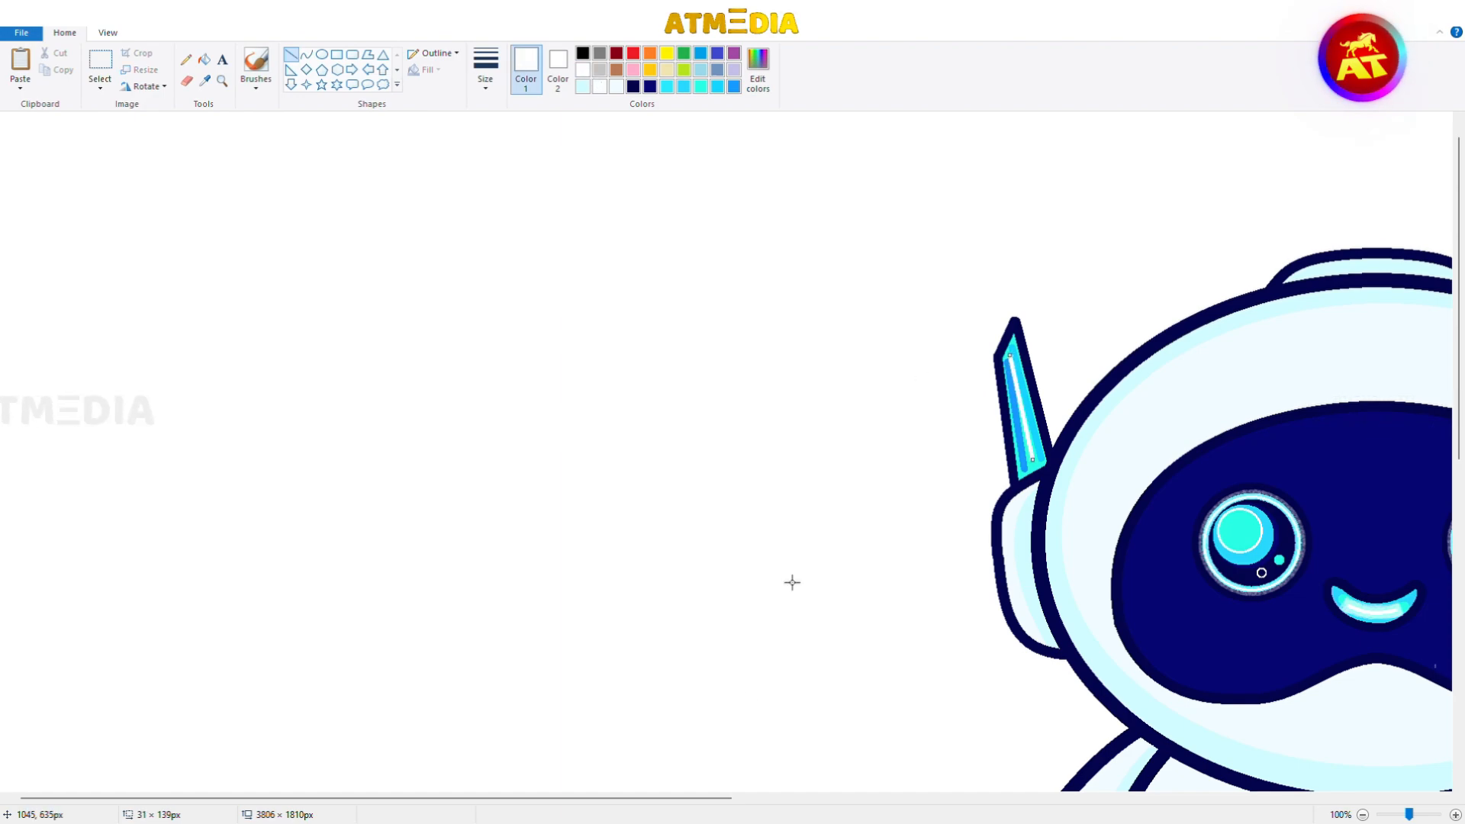
{"action": "scroll", "coordinate": [792, 582], "scroll_direction": "right", "scroll_amount": 5}
{"action": "scroll", "coordinate": [1319, 438], "scroll_direction": "down", "scroll_amount": 2}
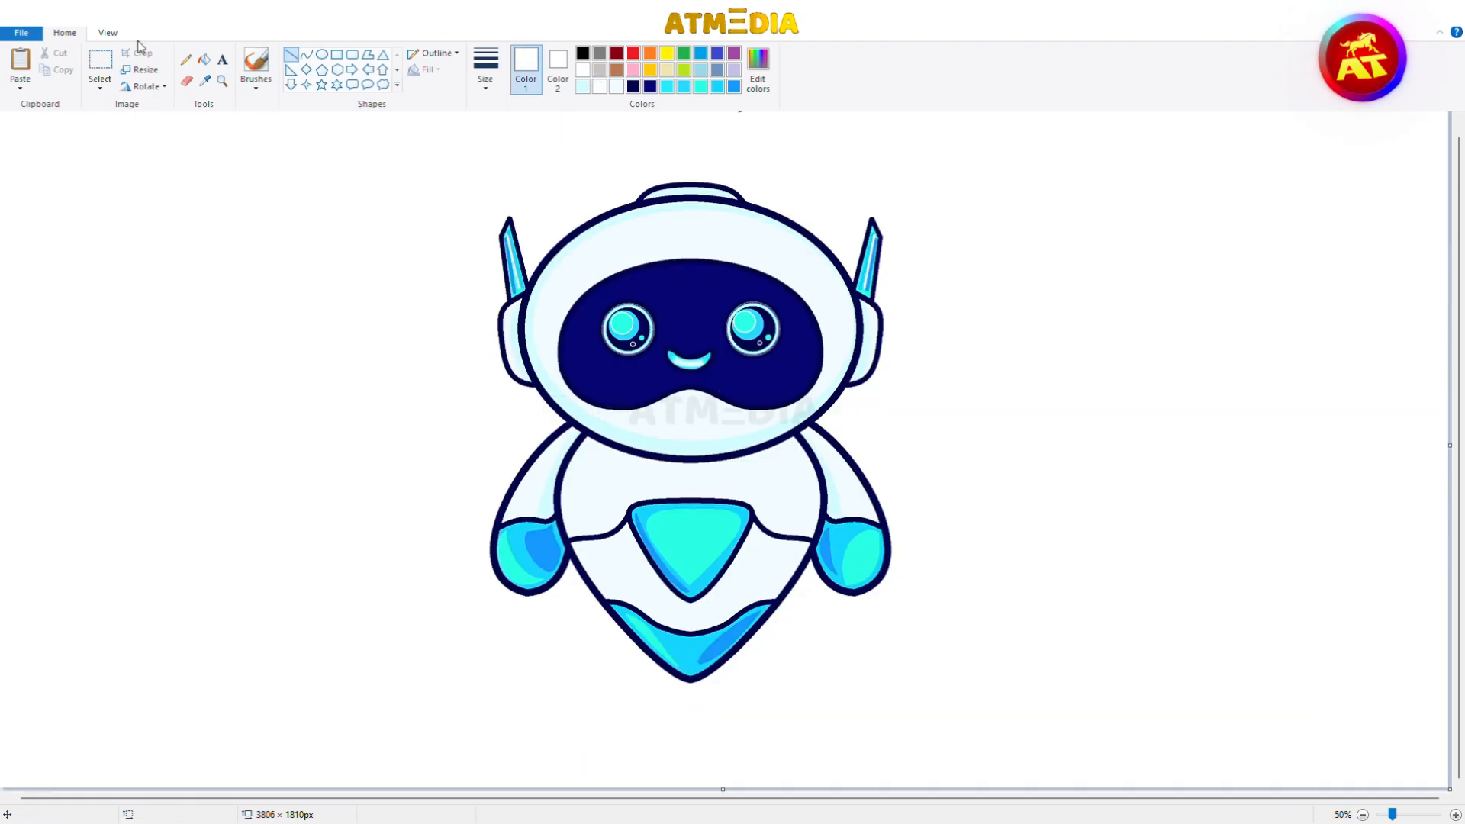
Step: Draw a flat ellipse about 1377 by 105 px beneath the robot and fill it pale blue as a ground shadow
{"action": "left_click", "coordinate": [667, 86]}
{"action": "left_click_drag", "start_coordinate": [451, 708], "coordinate": [976, 747]}
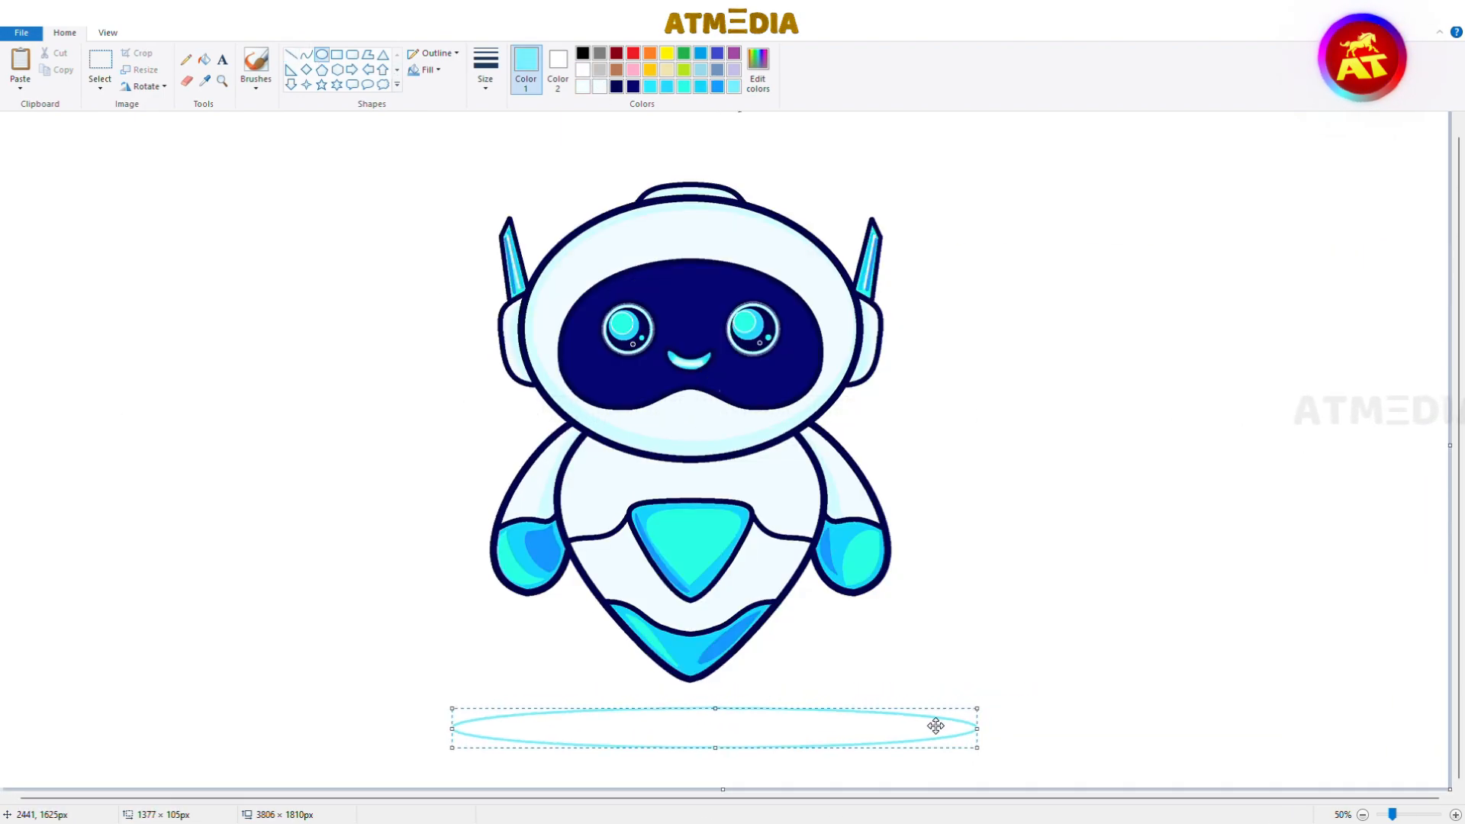
{"action": "left_click", "coordinate": [203, 59]}
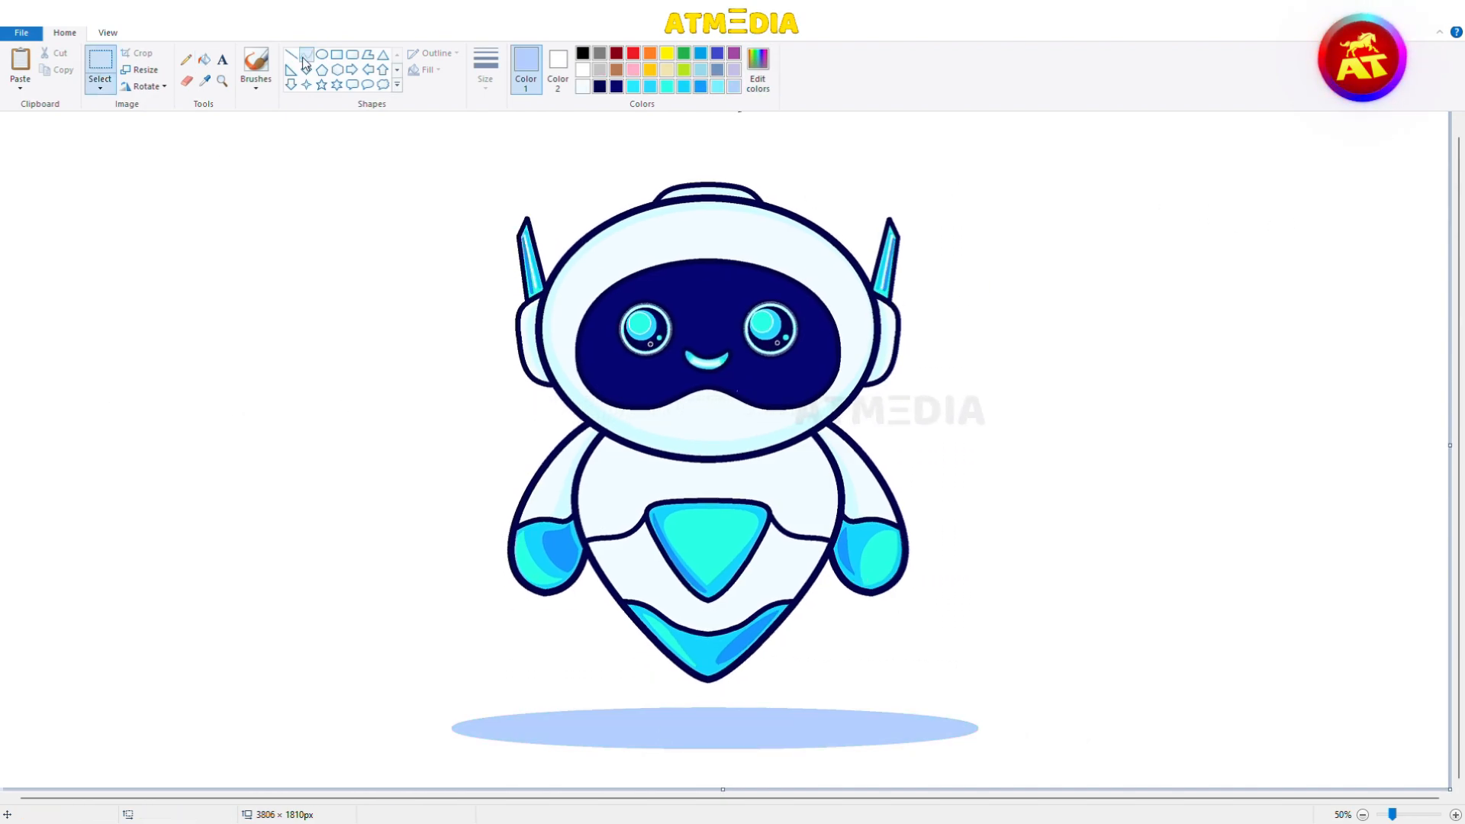
Step: Draw a small tilted heart outline in light blue beside the robot's left ear piece using curves
{"action": "left_click", "coordinate": [306, 57]}
{"action": "left_click", "coordinate": [684, 87]}
{"action": "left_click_drag", "start_coordinate": [474, 372], "coordinate": [493, 394]}
{"action": "left_click", "coordinate": [437, 351]}
{"action": "left_click", "coordinate": [439, 391]}
{"action": "left_click", "coordinate": [464, 334]}
Step: Draw an upright heart outline in darker blue beside the robot's right ear piece using curves
{"action": "left_click", "coordinate": [700, 87]}
{"action": "left_click_drag", "start_coordinate": [969, 353], "coordinate": [966, 408]}
{"action": "left_click", "coordinate": [938, 325]}
{"action": "left_click", "coordinate": [933, 378]}
{"action": "left_click_drag", "start_coordinate": [969, 353], "coordinate": [966, 407]}
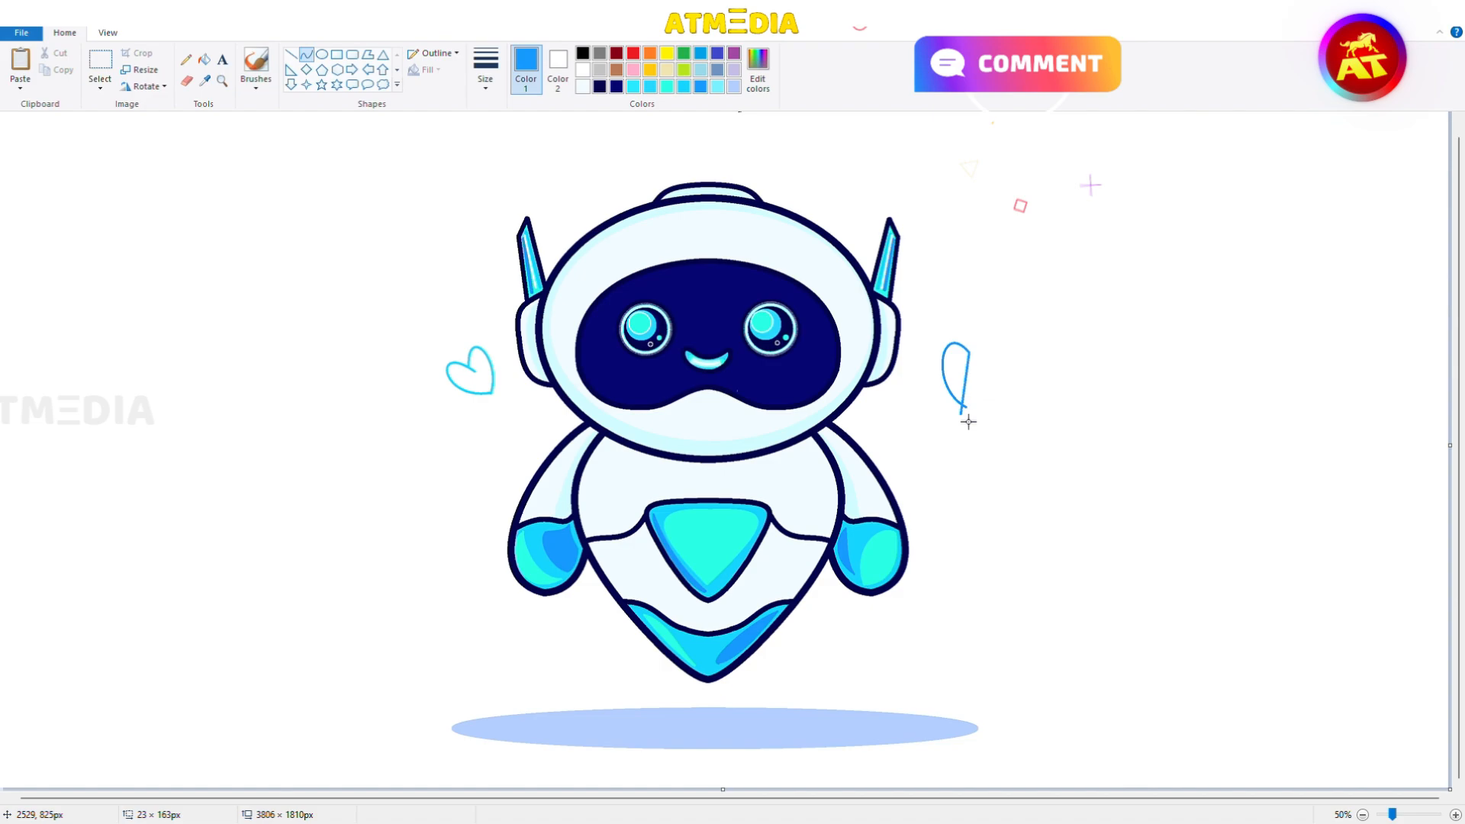
{"action": "left_click", "coordinate": [1001, 322]}
{"action": "left_click", "coordinate": [1011, 378]}
Step: Draw a small turquoise heart above the head's right side and fill it turquoise
{"action": "left_click", "coordinate": [667, 87]}
{"action": "left_click_drag", "start_coordinate": [813, 166], "coordinate": [816, 188]}
{"action": "left_click", "coordinate": [843, 170]}
{"action": "left_click", "coordinate": [205, 59]}
{"action": "left_click", "coordinate": [803, 168]}
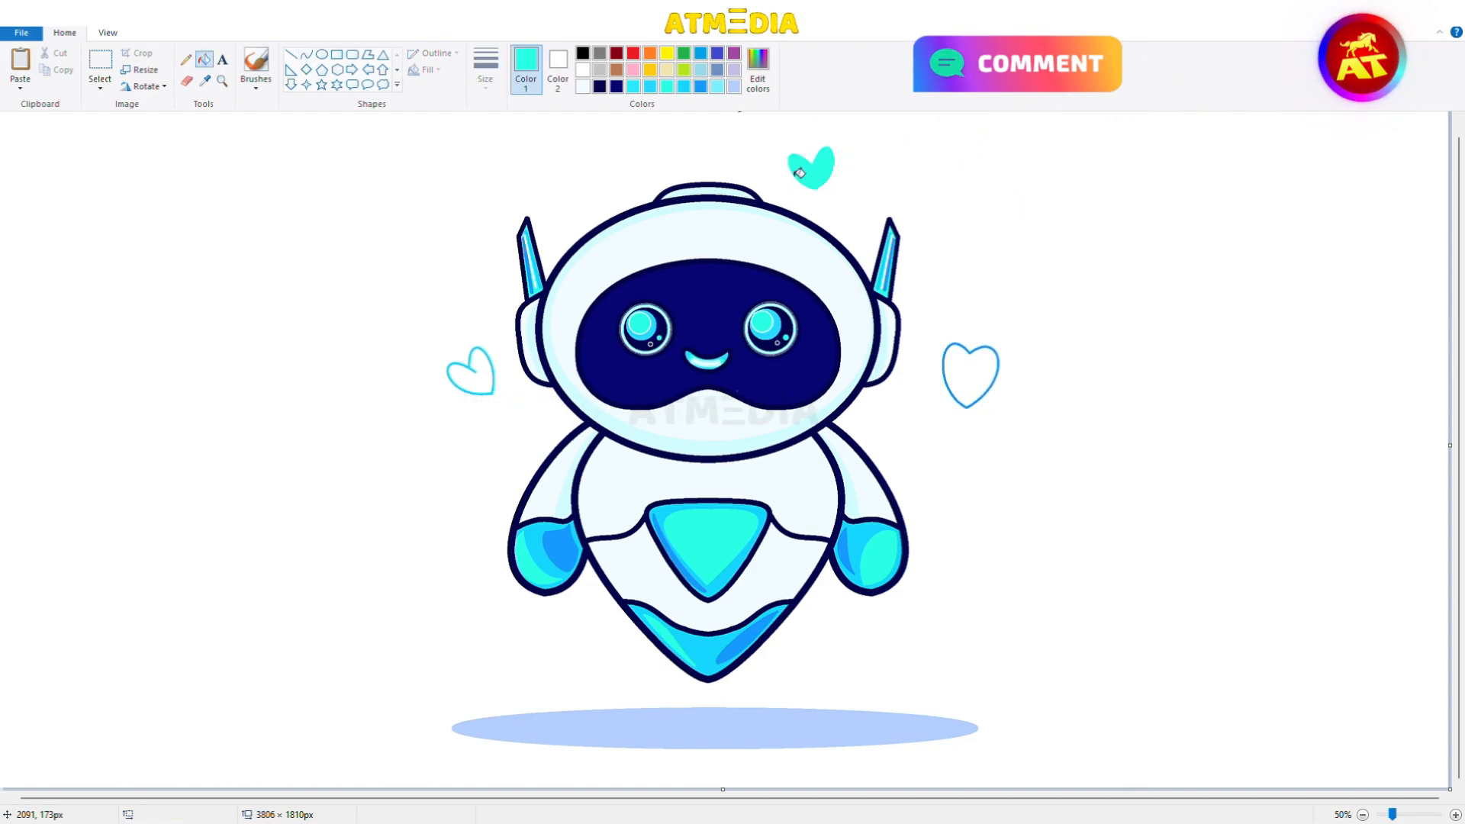
Step: Fill the heart left of the robot with light blue and the one on the right with darker blue
{"action": "left_click", "coordinate": [684, 86]}
{"action": "left_click", "coordinate": [482, 377]}
{"action": "left_click", "coordinate": [701, 86]}
{"action": "left_click", "coordinate": [969, 374]}
Step: Place a slightly smaller copy of the darker blue heart beside the left antenna
{"action": "left_click", "coordinate": [100, 61]}
{"action": "left_click_drag", "start_coordinate": [778, 286], "coordinate": [515, 227]}
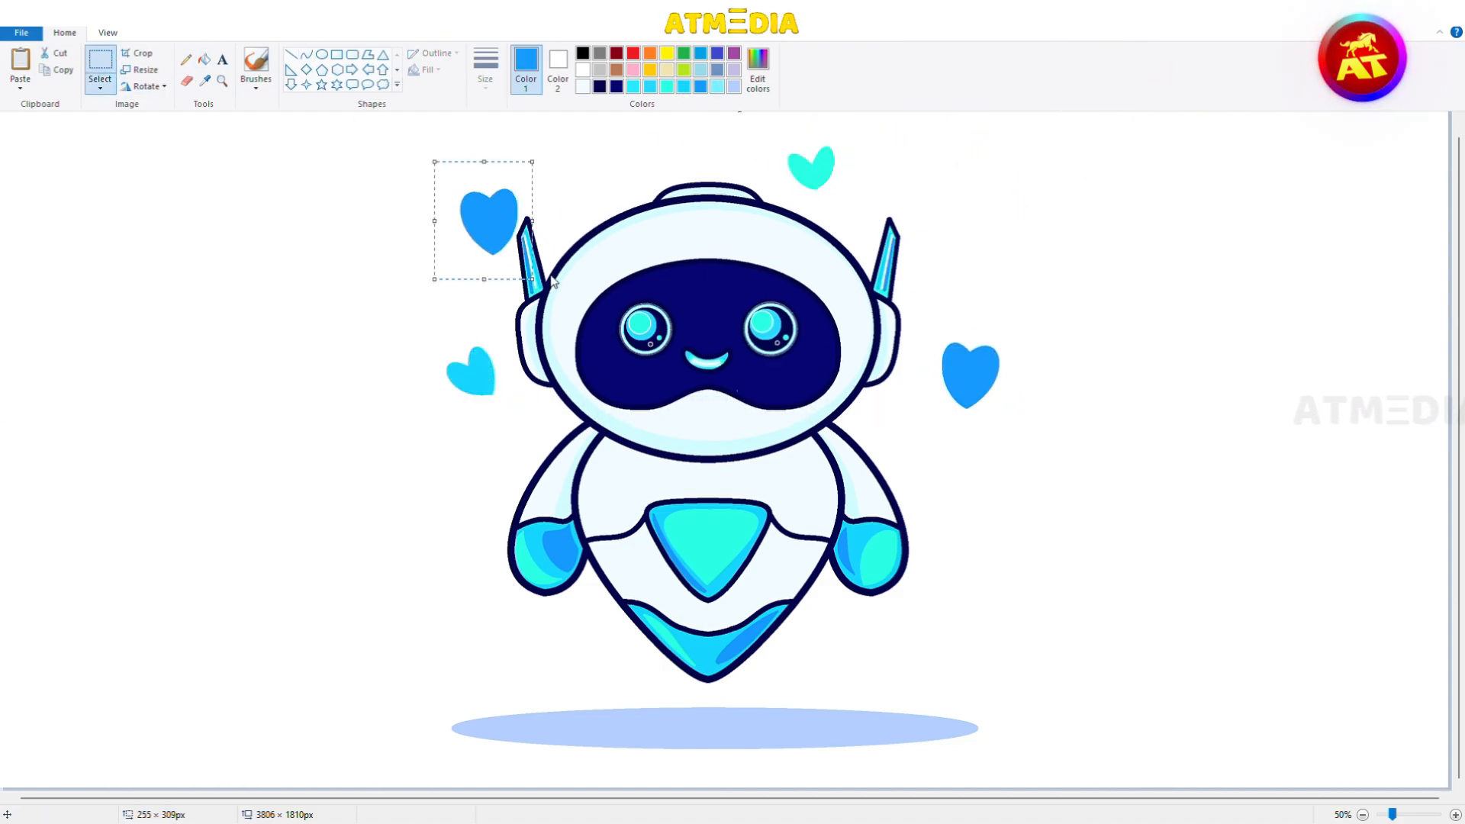
{"action": "left_click_drag", "start_coordinate": [532, 279], "coordinate": [510, 261]}
Step: Copy the light blue heart, flip it horizontally, shrink it and place it above the head's left side
{"action": "left_click_drag", "start_coordinate": [481, 385], "coordinate": [1036, 251]}
{"action": "left_click", "coordinate": [140, 88]}
{"action": "left_click", "coordinate": [162, 170]}
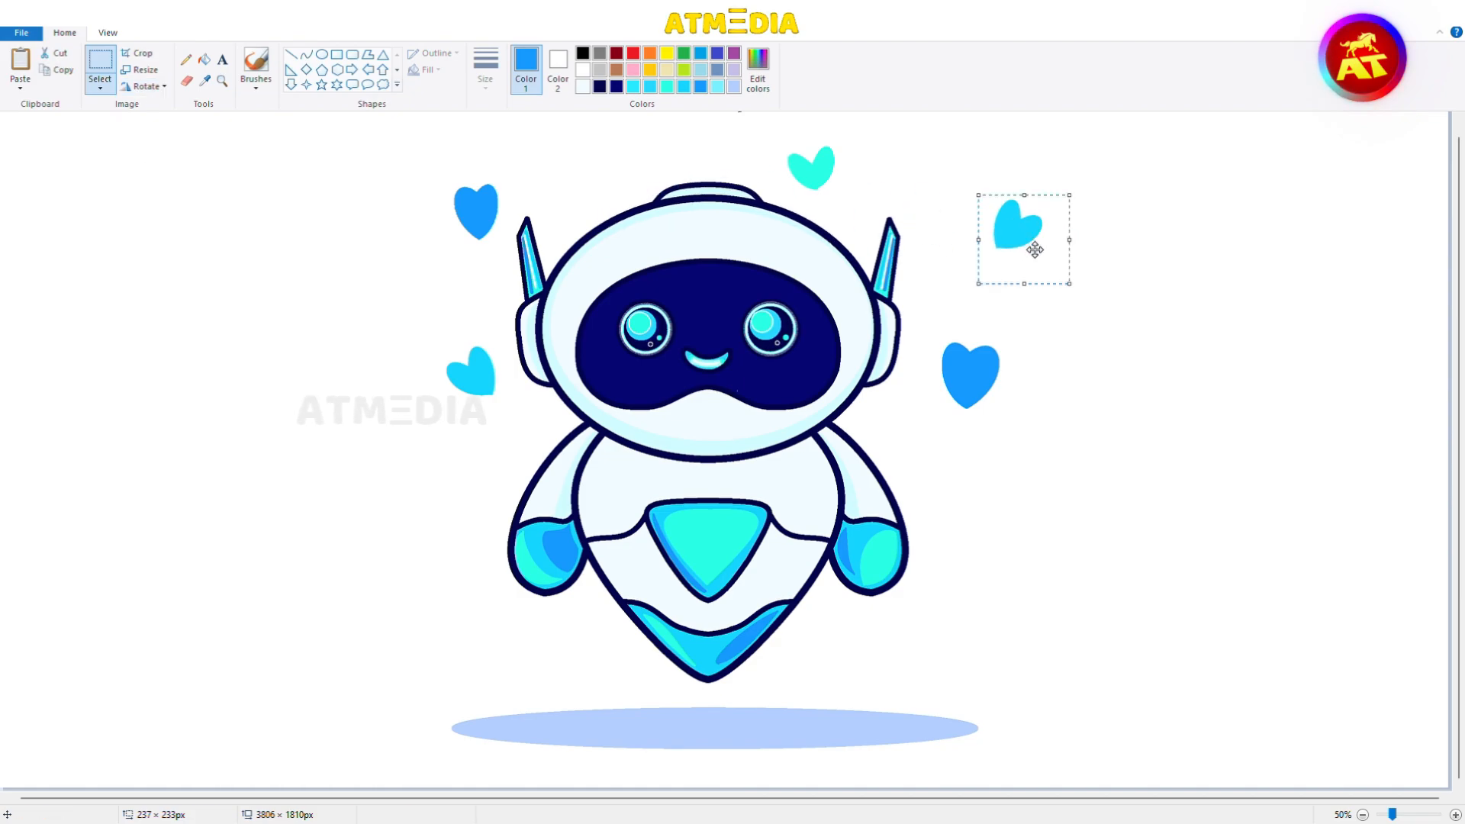
{"action": "left_click_drag", "start_coordinate": [1069, 195], "coordinate": [1035, 227]}
{"action": "left_click_drag", "start_coordinate": [1015, 263], "coordinate": [584, 172]}
Step: Place a mirrored copy of the turquoise heart above the head's left side and move the small light blue heart above its centre
{"action": "left_click_drag", "start_coordinate": [771, 128], "coordinate": [849, 200]}
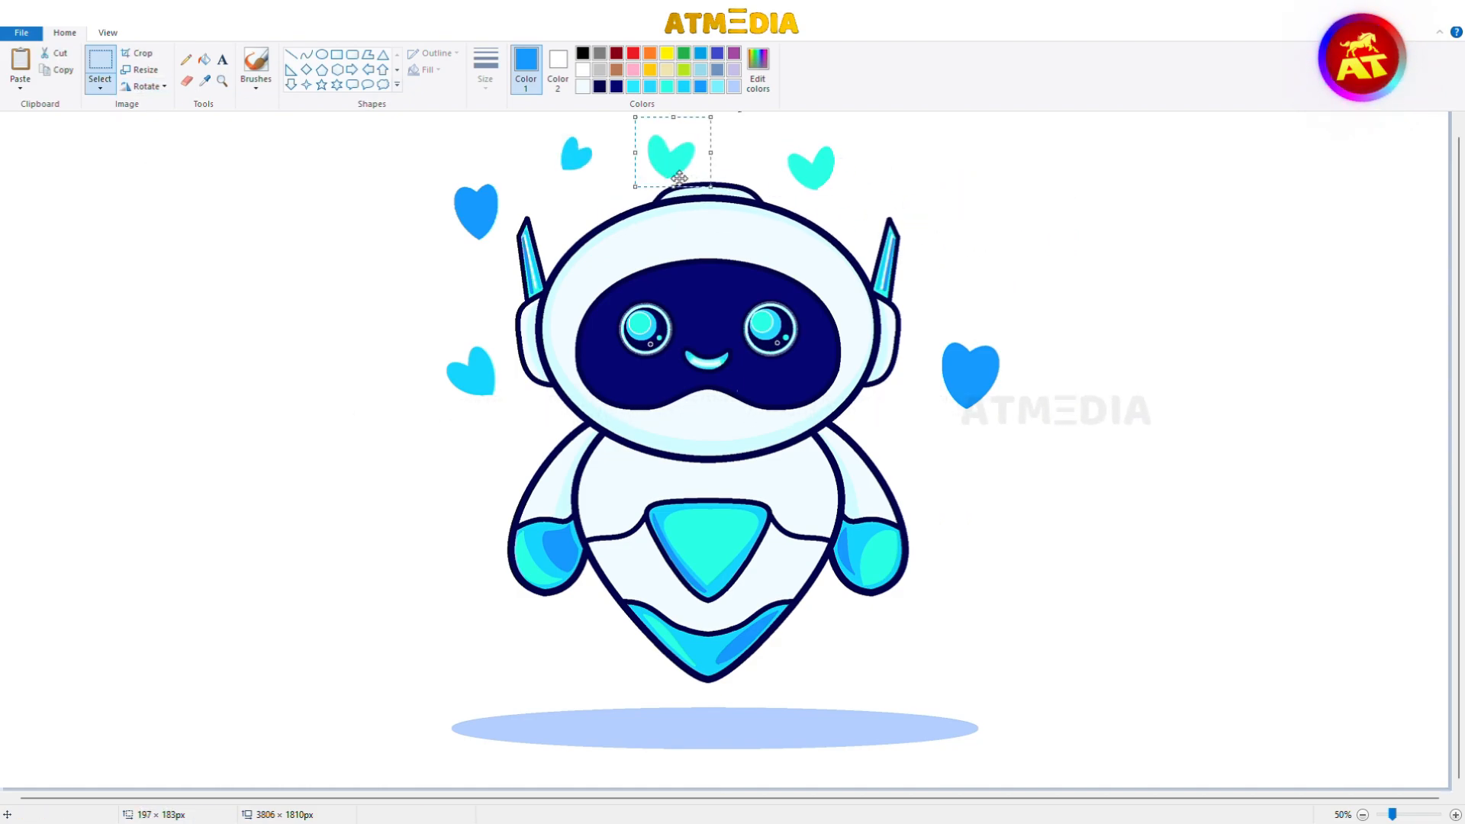
{"action": "left_click_drag", "start_coordinate": [679, 178], "coordinate": [530, 173]}
{"action": "left_click_drag", "start_coordinate": [613, 188], "coordinate": [723, 137]}
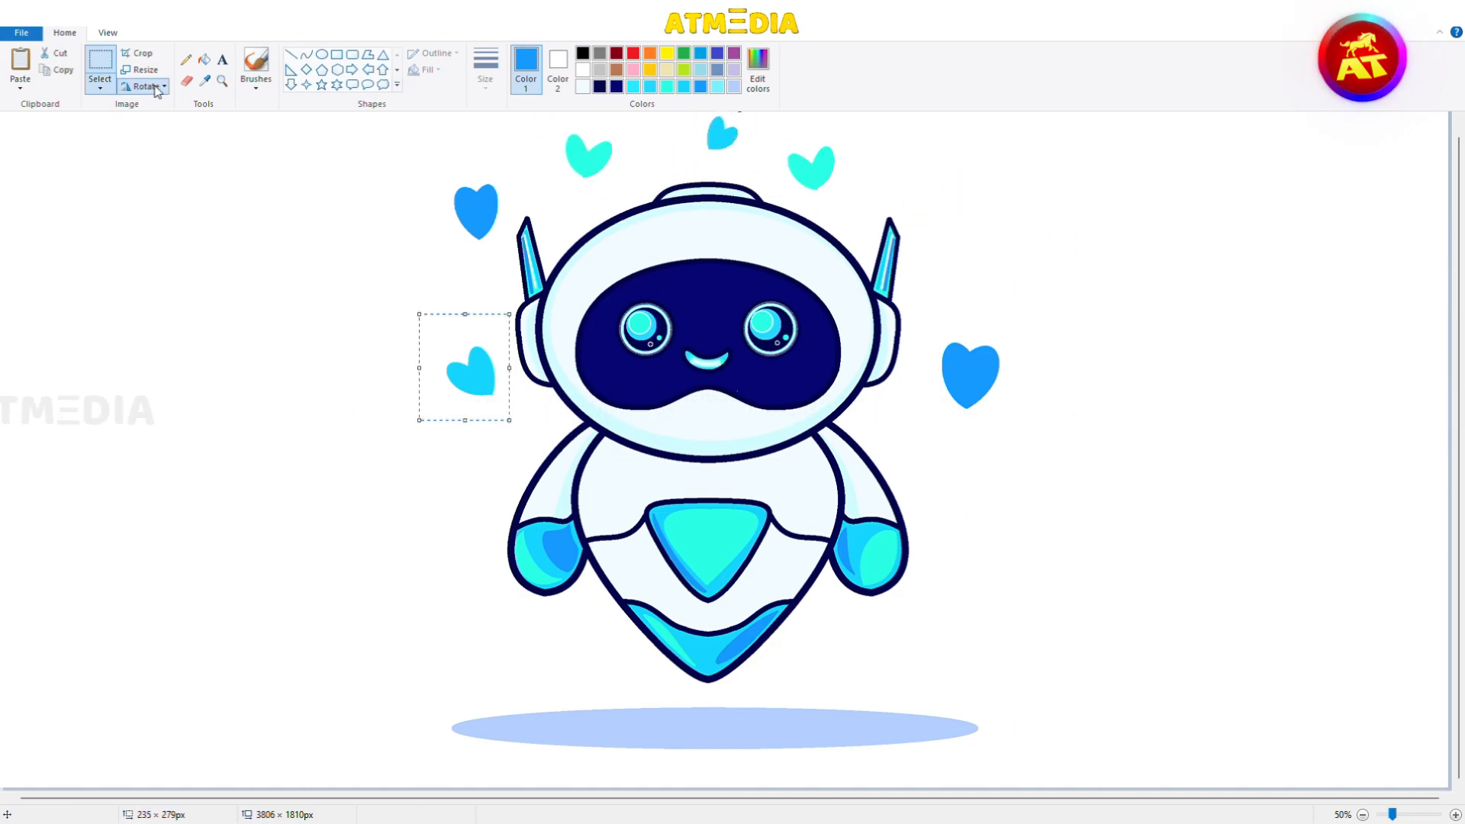